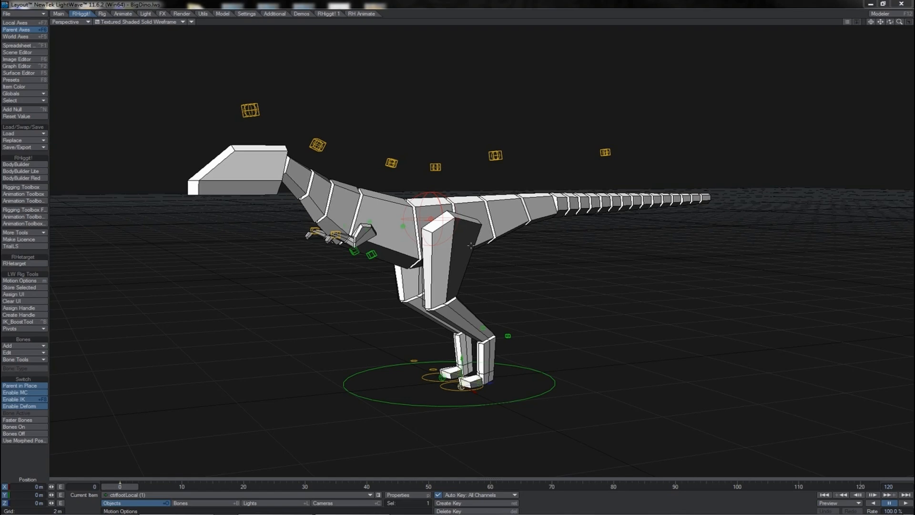
# - Lift the dinosaur's near foot controller backward and up to about X 853 mm, Y 590 mm, Z -236 mm
pyautogui.click(452, 390)
pyautogui.moveTo(565, 449); pyautogui.dragTo(565, 450)
pyautogui.moveTo(565, 449); pyautogui.dragTo(566, 449, button='right')
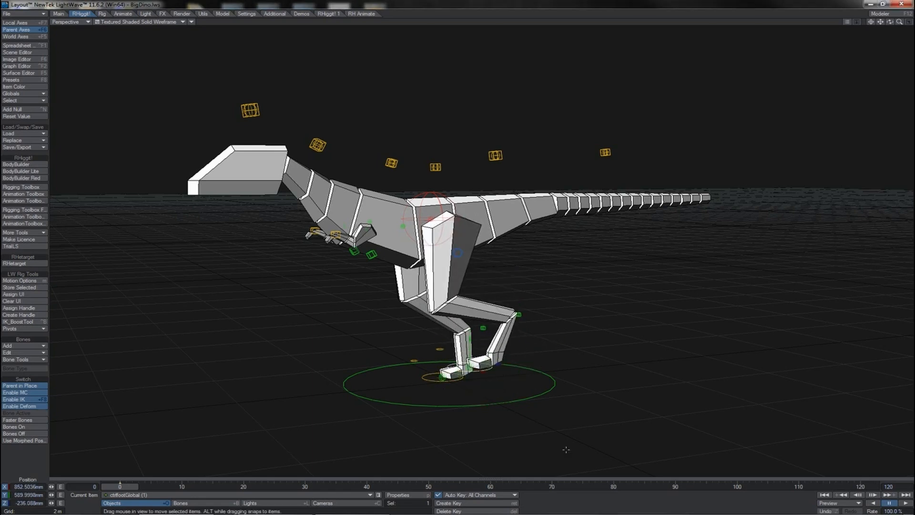
# - Rotate the dinosaur's yellow spine controller above the chest to bend its upper body
pyautogui.click(391, 162)
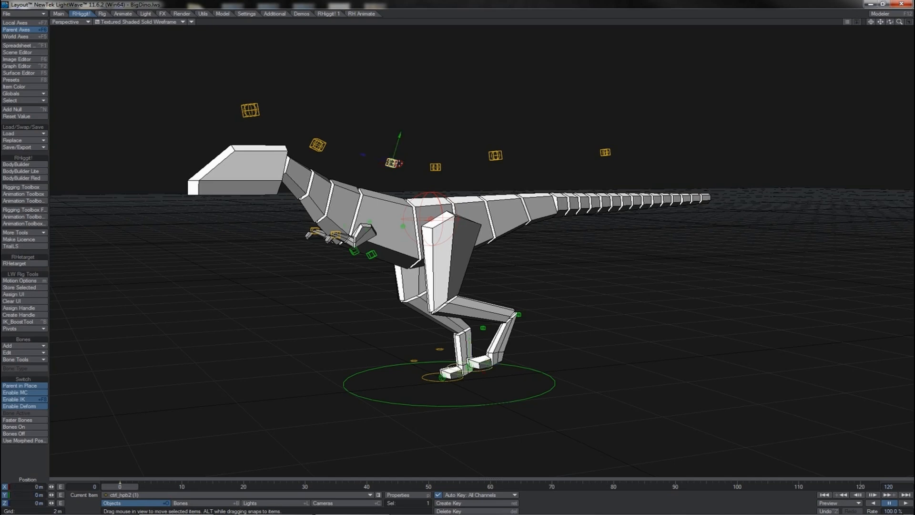
pyautogui.press('y')
pyautogui.moveTo(451, 122); pyautogui.dragTo(419, 143)
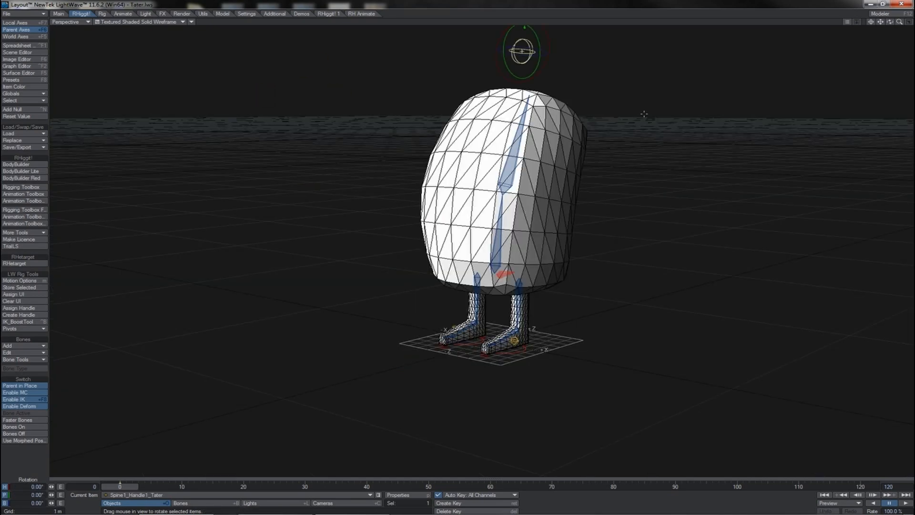
# - Try rotating the Tater character's spine handle to about heading 6.70° and pitch -15.80°, and undo it
pyautogui.moveTo(644, 114); pyautogui.dragTo(620, 115)
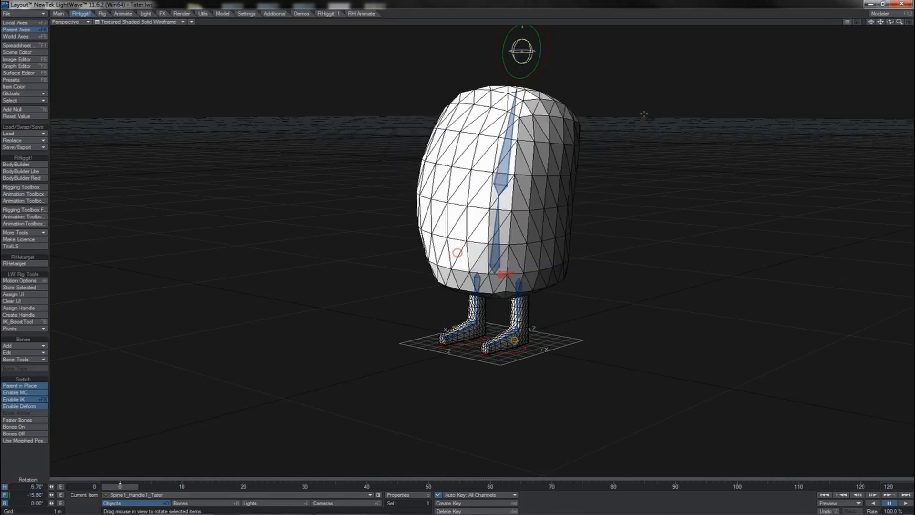
pyautogui.hotkey('ctrl', 'z')
# - Try moving Tater's left leg IK goal to about X 232 mm, Y 60 mm, Z -127 mm, and undo the moves
pyautogui.click(539, 366)
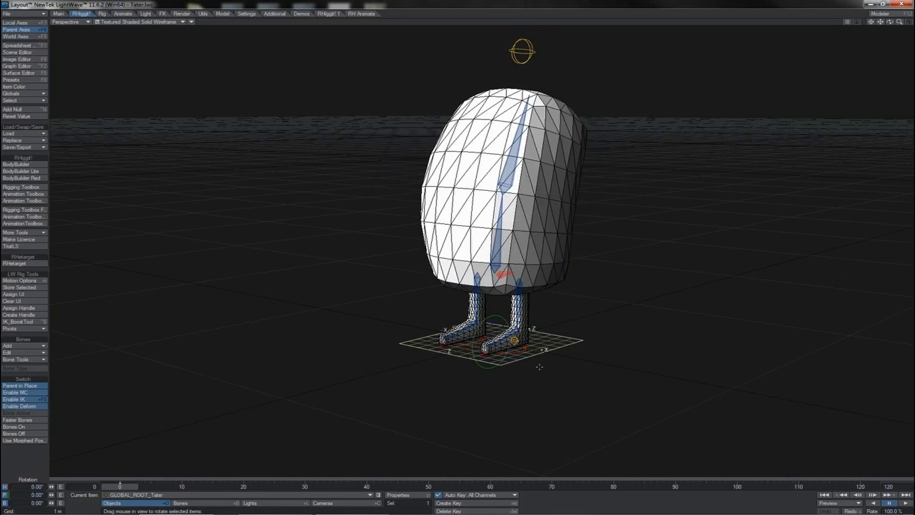
pyautogui.click(523, 349)
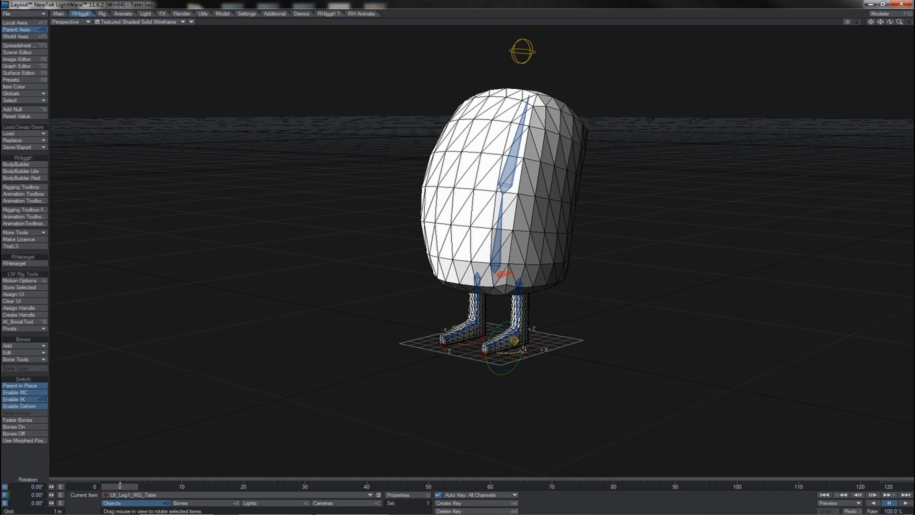
pyautogui.press('t')
pyautogui.moveTo(523, 349); pyautogui.dragTo(457, 252)
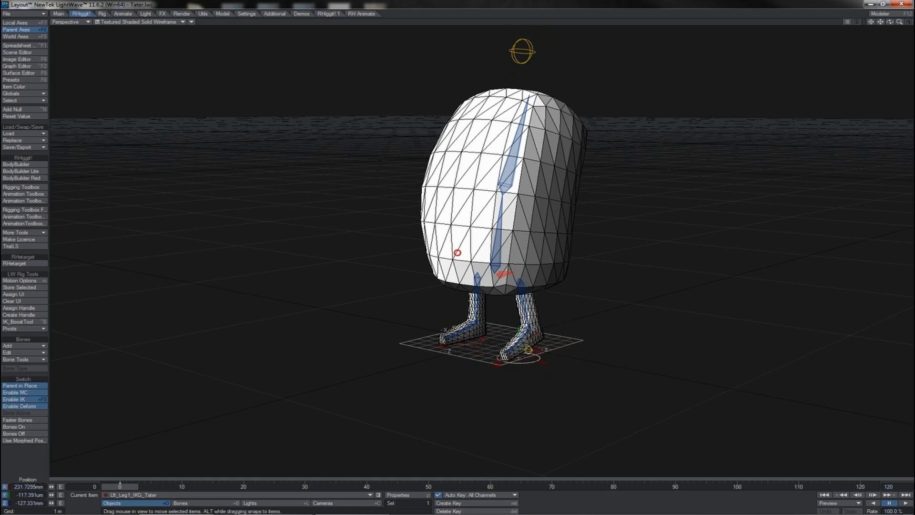
pyautogui.moveTo(542, 369)
pyautogui.mouseDown(button='right')
pyautogui.moveTo(542, 338)
pyautogui.moveTo(542, 355)
pyautogui.mouseUp(button='right')
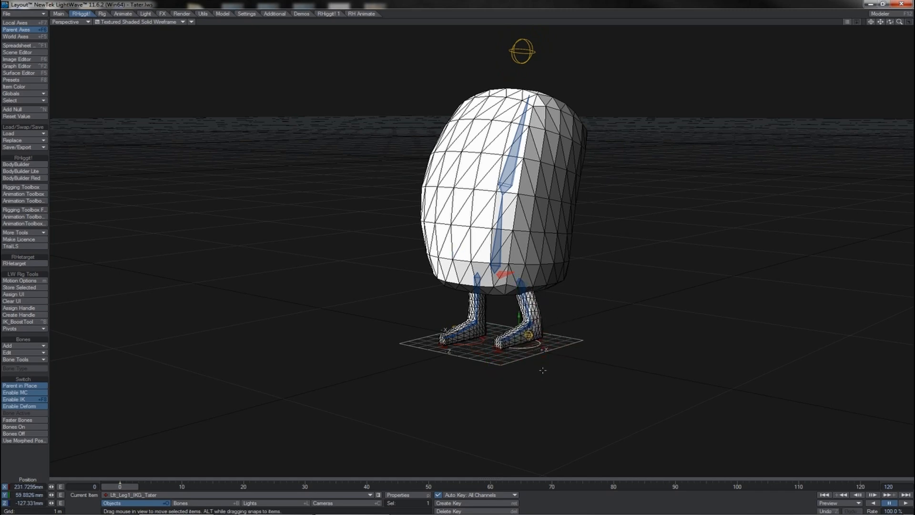
pyautogui.hotkey('ctrl', 'z')
pyautogui.hotkey('ctrl', 'z')
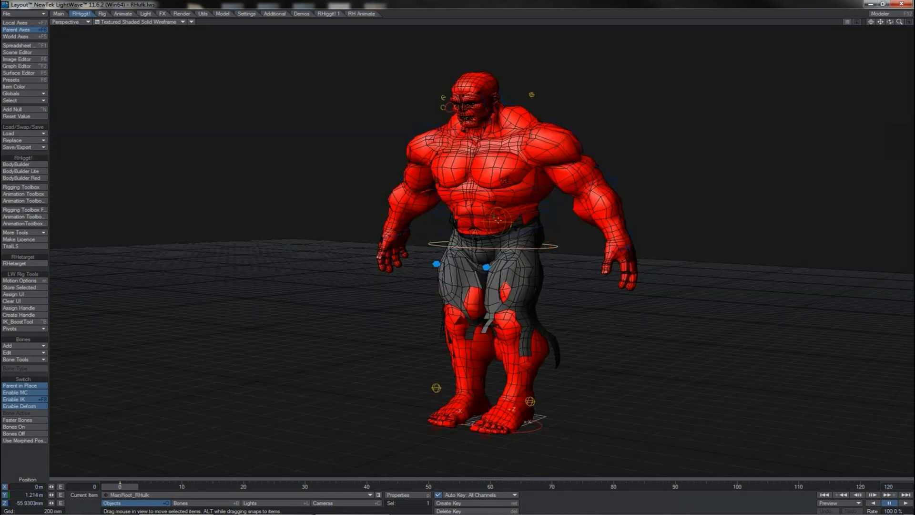
# - Lower the RHulk character's main root into a crouch and rotate its left shoulder controller
pyautogui.moveTo(558, 165); pyautogui.dragTo(558, 199, button='right')
pyautogui.click(580, 166)
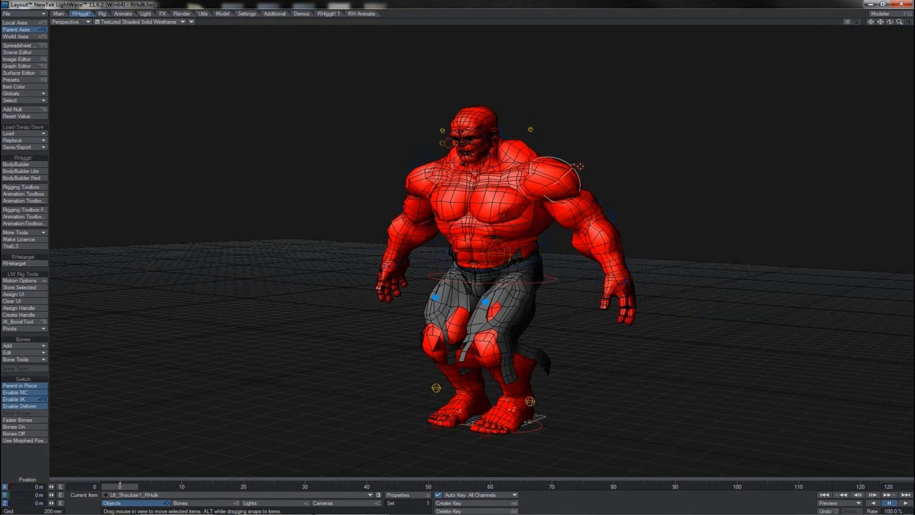
pyautogui.press('y')
pyautogui.moveTo(642, 160); pyautogui.dragTo(644, 207)
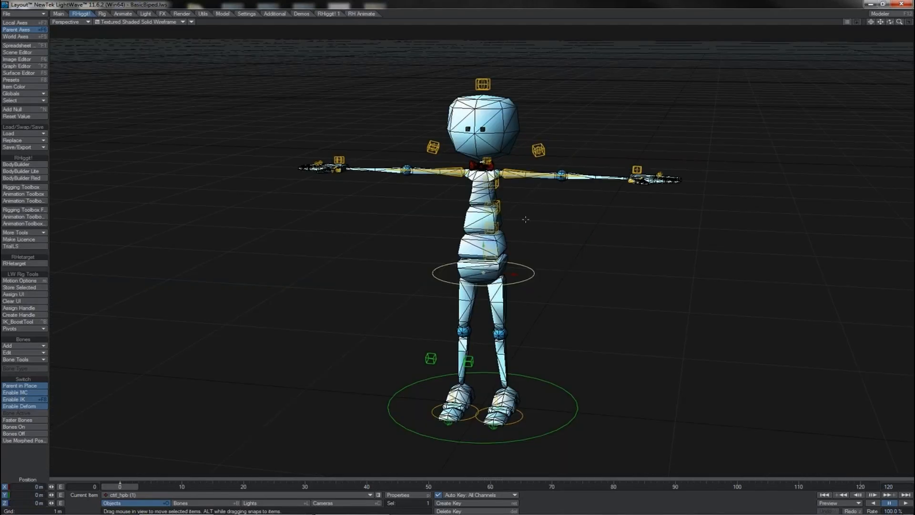
# - Lower the BasicBiped character's hip controller so that its knees bend
pyautogui.moveTo(525, 219)
pyautogui.mouseDown()
pyautogui.moveTo(502, 218)
pyautogui.moveTo(526, 218)
pyautogui.mouseUp()
pyautogui.moveTo(526, 218); pyautogui.dragTo(458, 252, button='right')
# - Rotate the biped's left upper arm bone down beside the body and bend its forearm bone
pyautogui.hotkey('shift', 'b')
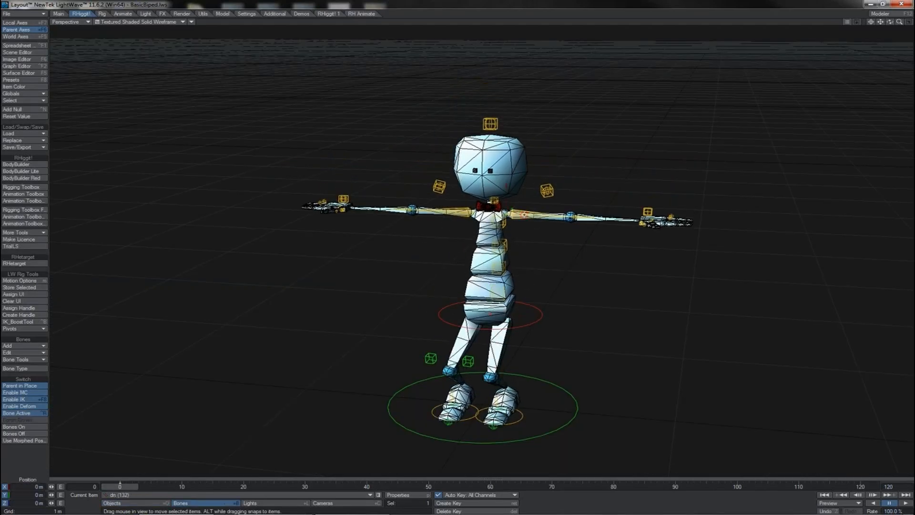
pyautogui.press('y')
pyautogui.moveTo(529, 188); pyautogui.dragTo(527, 290)
pyautogui.click(530, 280)
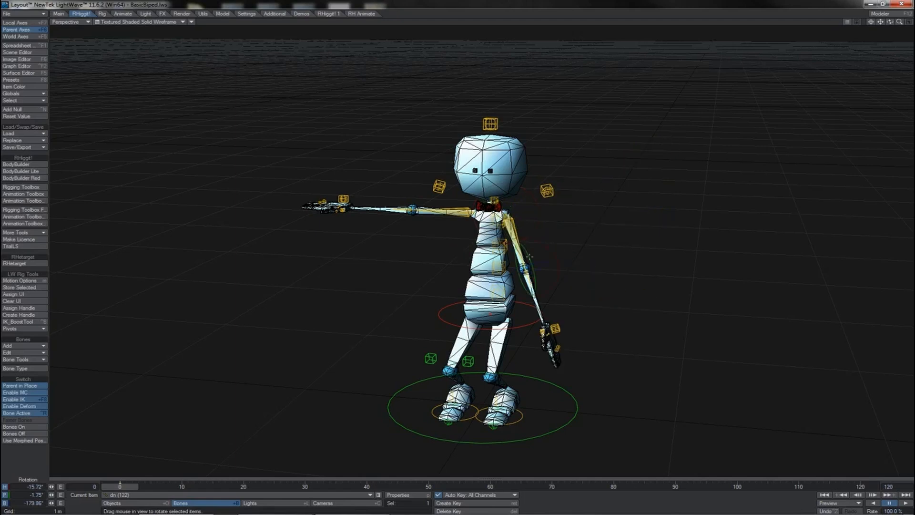
pyautogui.moveTo(528, 253); pyautogui.dragTo(511, 286)
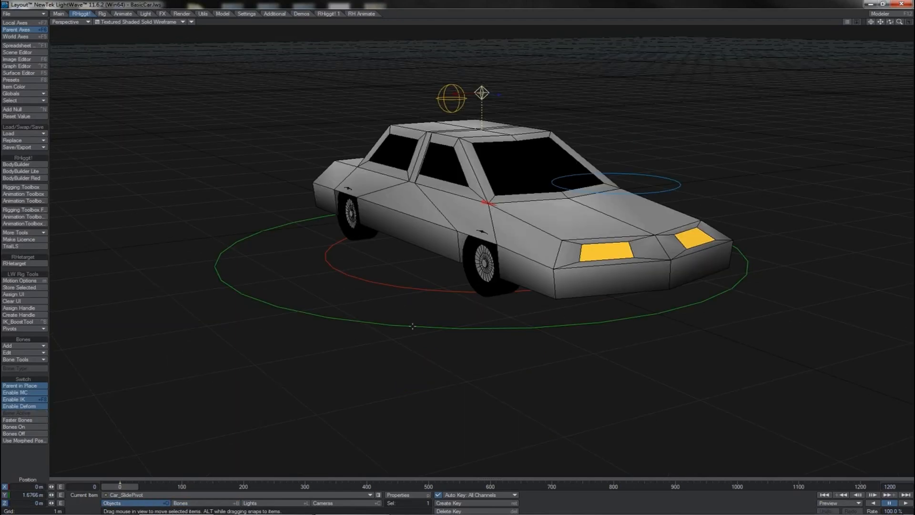
# - Move the whole car sideways with its Driver controller to about X -319 mm
pyautogui.click(413, 325)
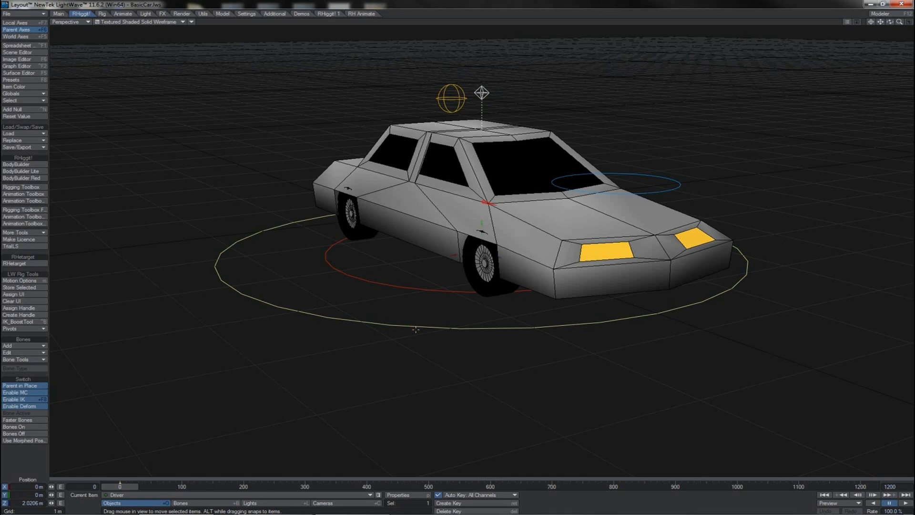
pyautogui.moveTo(427, 365); pyautogui.dragTo(457, 361)
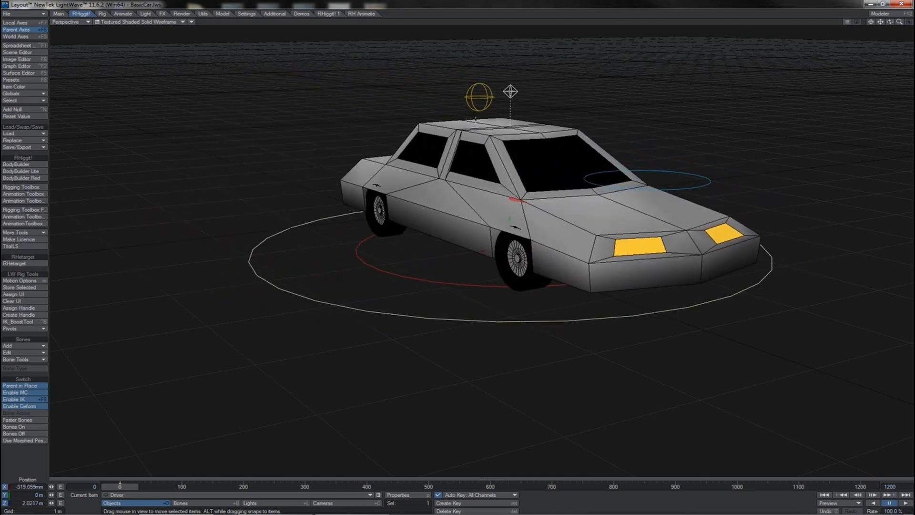
# - Try tilting the car body with the BodyRoll controller to about pitch -0.90° and bank 1.80°, and undo it
pyautogui.click(489, 88)
pyautogui.moveTo(490, 88)
pyautogui.mouseDown()
pyautogui.moveTo(491, 99)
pyautogui.moveTo(490, 89)
pyautogui.mouseUp()
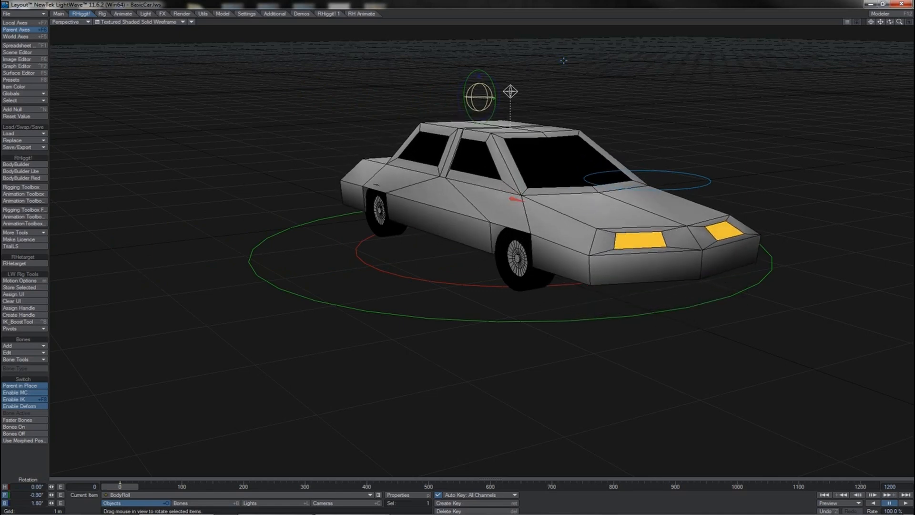
pyautogui.hotkey('ctrl', 'z')
pyautogui.hotkey('ctrl', 'z')
# - Rotate the car with its slide pivot controller and adjust the blue ring controller above the hood
pyautogui.click(517, 91)
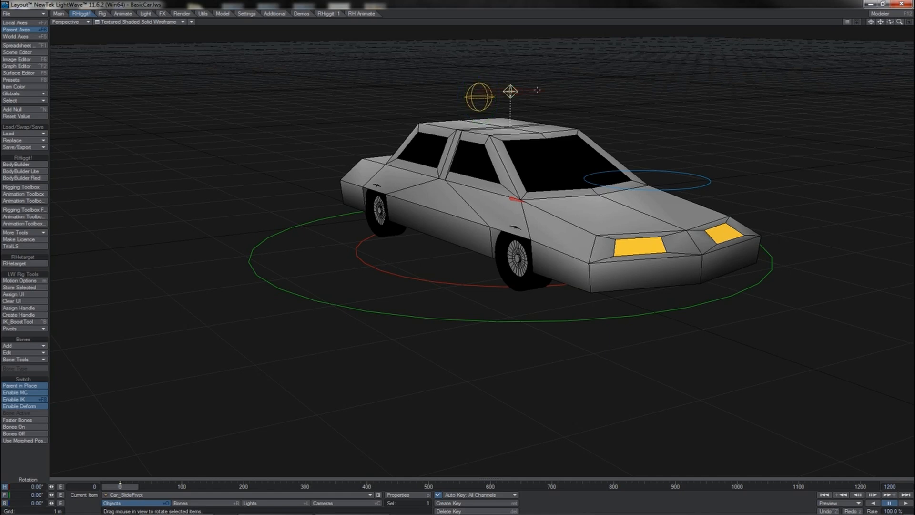
pyautogui.moveTo(537, 90); pyautogui.dragTo(533, 90)
pyautogui.click(650, 167)
pyautogui.moveTo(653, 173); pyautogui.dragTo(630, 175)
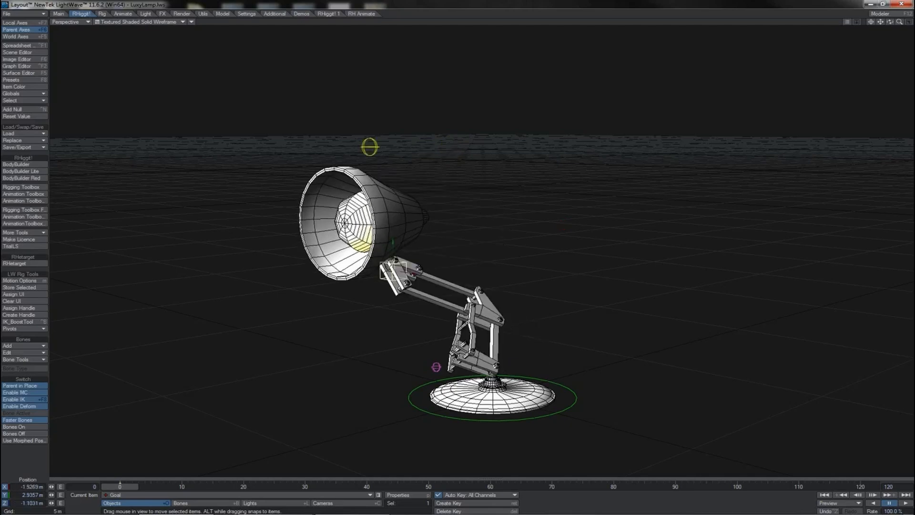
# - Move the lamp's Goal controller back over the base and rotate its Tip controller
pyautogui.moveTo(394, 271); pyautogui.dragTo(468, 290)
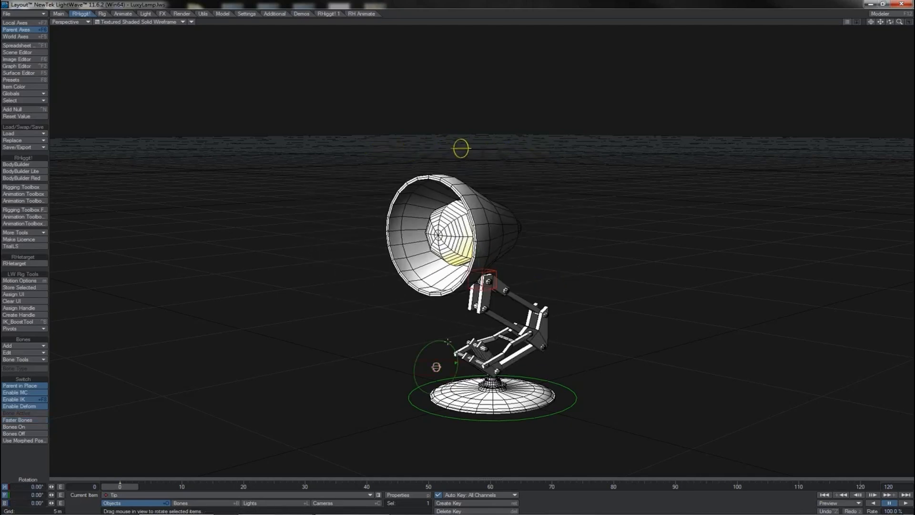
pyautogui.moveTo(447, 341); pyautogui.dragTo(458, 253)
pyautogui.moveTo(447, 360); pyautogui.dragTo(571, 61)
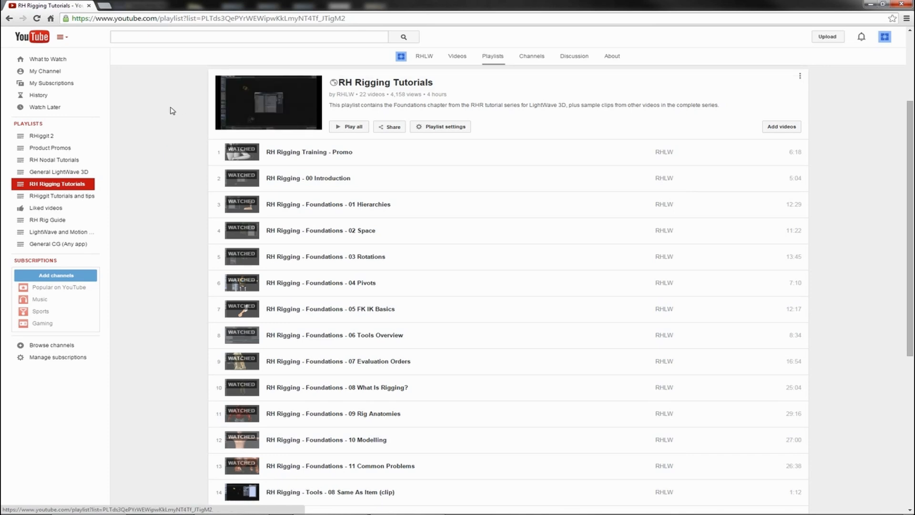
# - Look through the videos in the RH Rigging Tutorials and RHiggit 2 playlists on YouTube
pyautogui.scroll(-6, 166, 108)
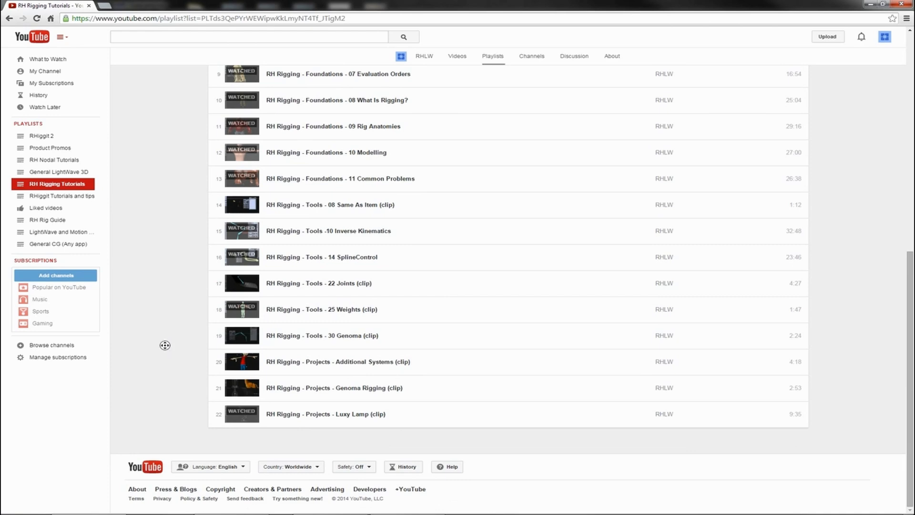
pyautogui.scroll(6, 164, 313)
pyautogui.scroll(3, 163, 313)
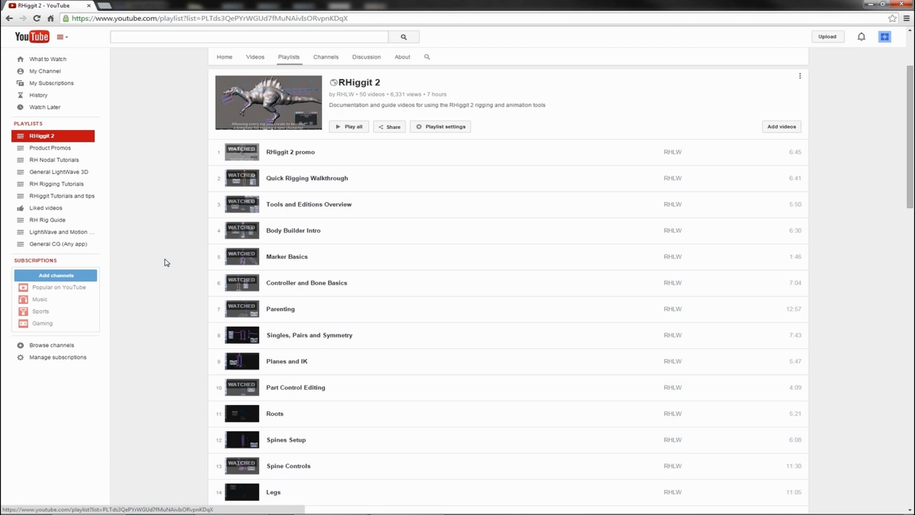
pyautogui.scroll(-5, 163, 286)
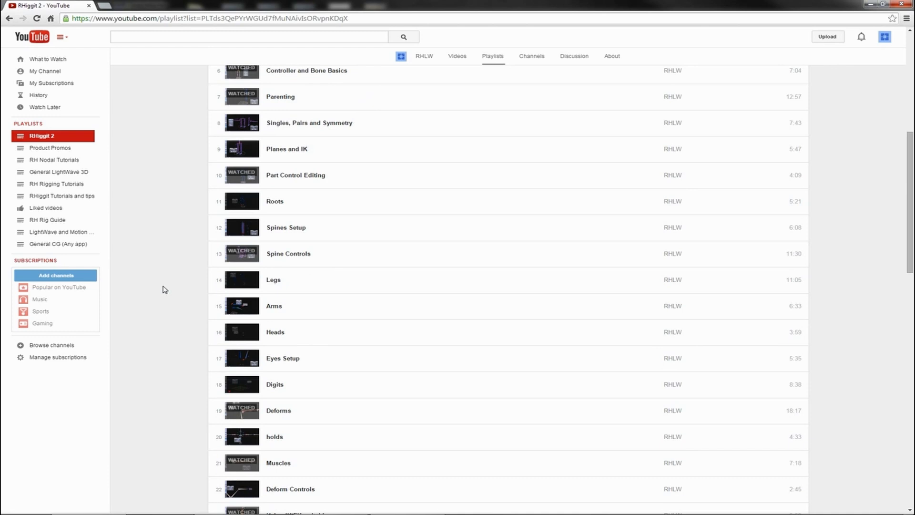
pyautogui.scroll(-15, 162, 300)
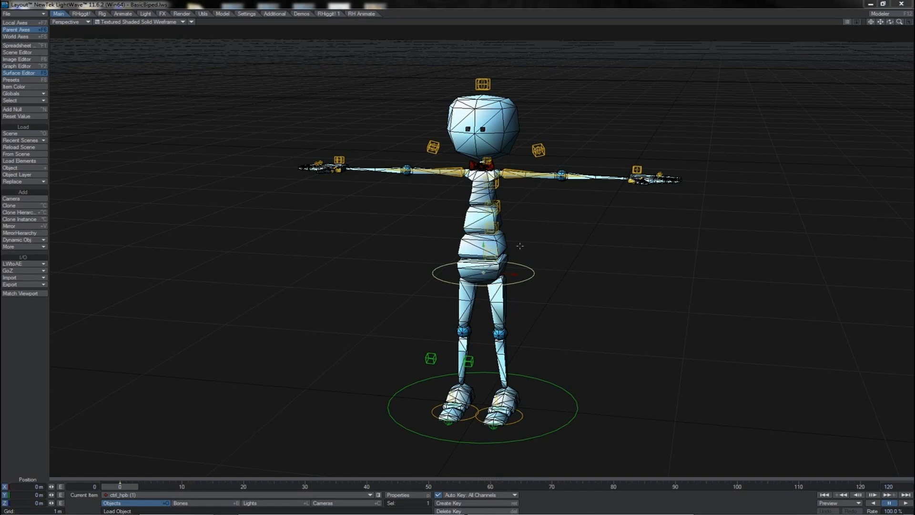
# - Try rotating the biped's lower spine controller to about heading 1.40° and pitch -3.30°, and undo it
pyautogui.keyDown('ctrl'); pyautogui.keyDown('alt'); pyautogui.moveTo(520, 245); pyautogui.dragTo(573, 215); pyautogui.keyUp('alt'); pyautogui.keyUp('ctrl')
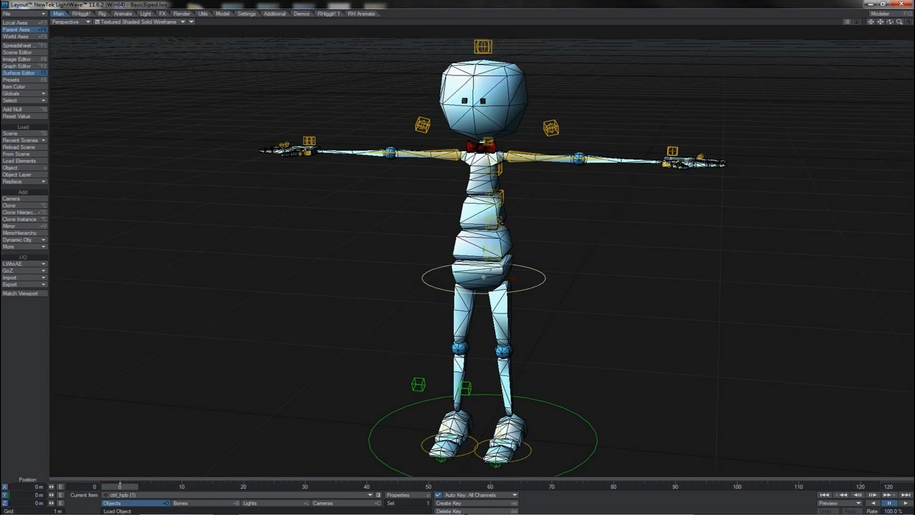
pyautogui.click(499, 223)
pyautogui.press('y')
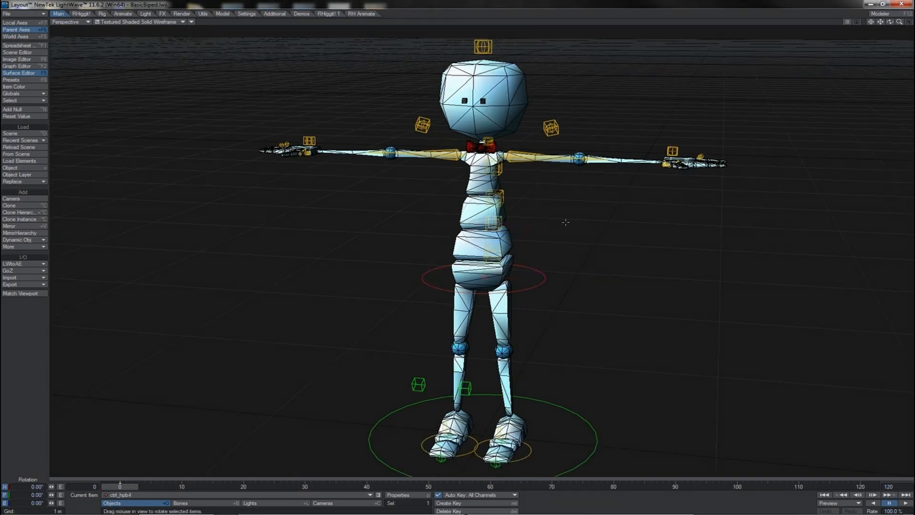
pyautogui.moveTo(565, 221)
pyautogui.mouseDown()
pyautogui.moveTo(548, 217)
pyautogui.moveTo(583, 221)
pyautogui.moveTo(561, 211)
pyautogui.moveTo(565, 223)
pyautogui.mouseUp()
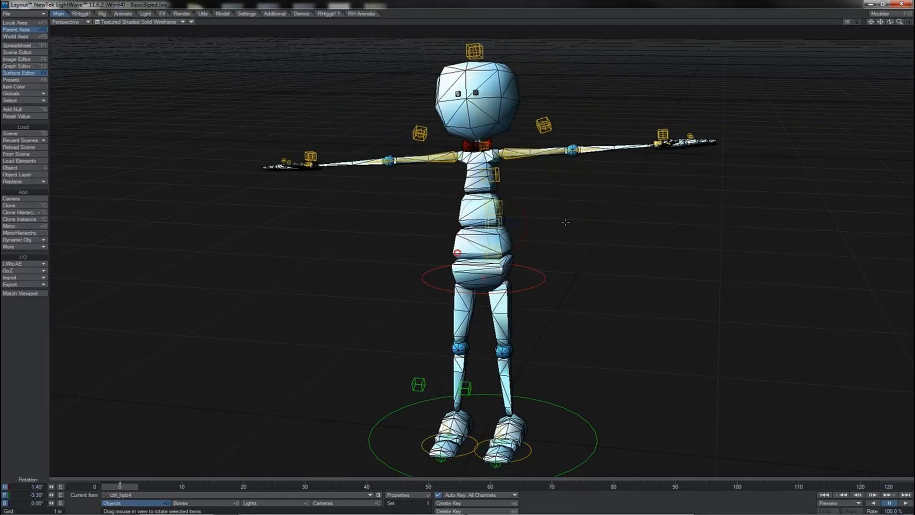
pyautogui.hotkey('ctrl', 'z')
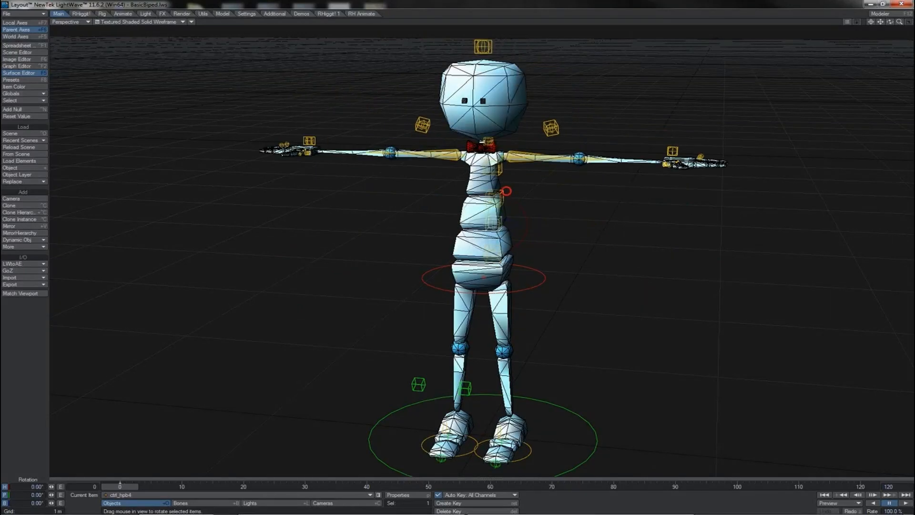
# - Try rotating the biped's three spine controllers together to bend the upper body, and undo the rotation
pyautogui.keyDown('shift'); pyautogui.click(504, 193); pyautogui.keyUp('shift')
pyautogui.keyDown('shift'); pyautogui.click(498, 168); pyautogui.keyUp('shift')
pyautogui.moveTo(572, 201); pyautogui.dragTo(551, 193)
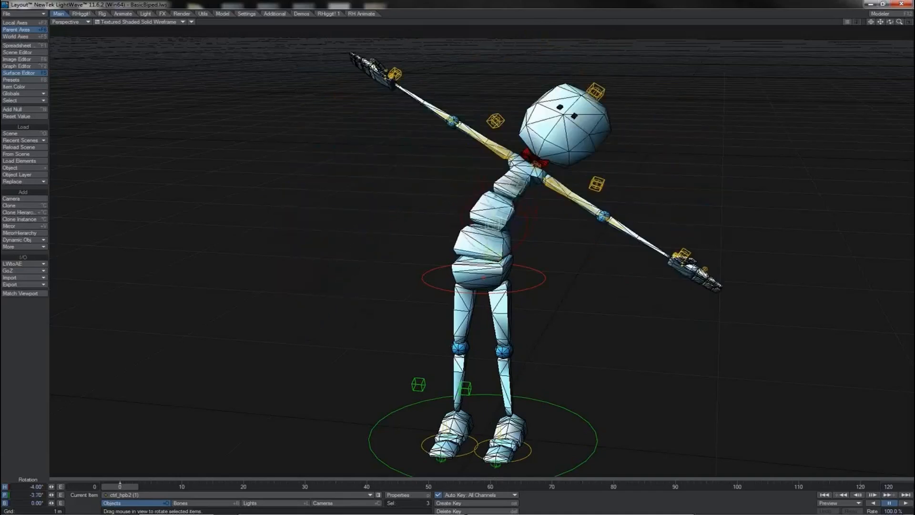
pyautogui.hotkey('ctrl', 'z')
# - Rotate the biped's left upper arm bone down to about heading -35.10° and bend the forearm bone to about pitch -87.85°
pyautogui.click(536, 157)
pyautogui.press('y')
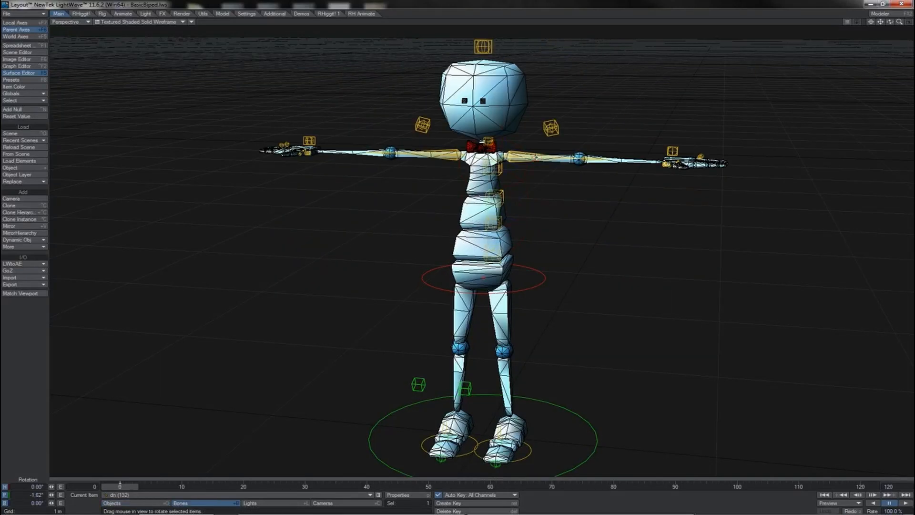
pyautogui.moveTo(529, 136); pyautogui.dragTo(459, 251)
pyautogui.click(574, 196)
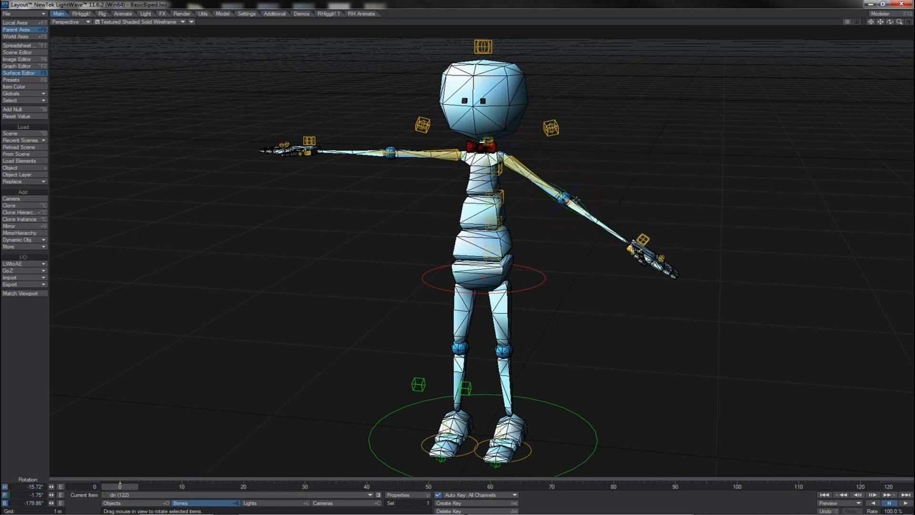
pyautogui.moveTo(574, 198); pyautogui.dragTo(546, 186)
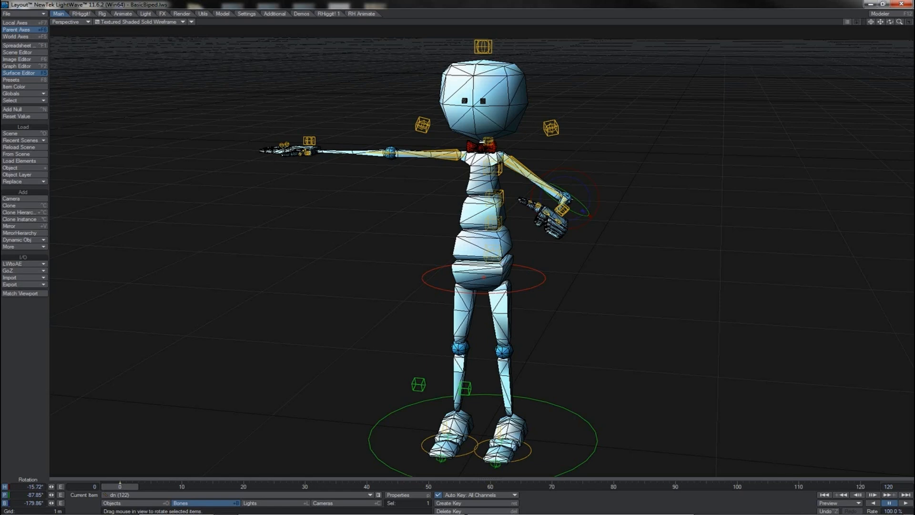
# - Select the biped's left upper arm bone, switch to objects for the spine controller, and toggle between bone and object selection
pyautogui.click(527, 174)
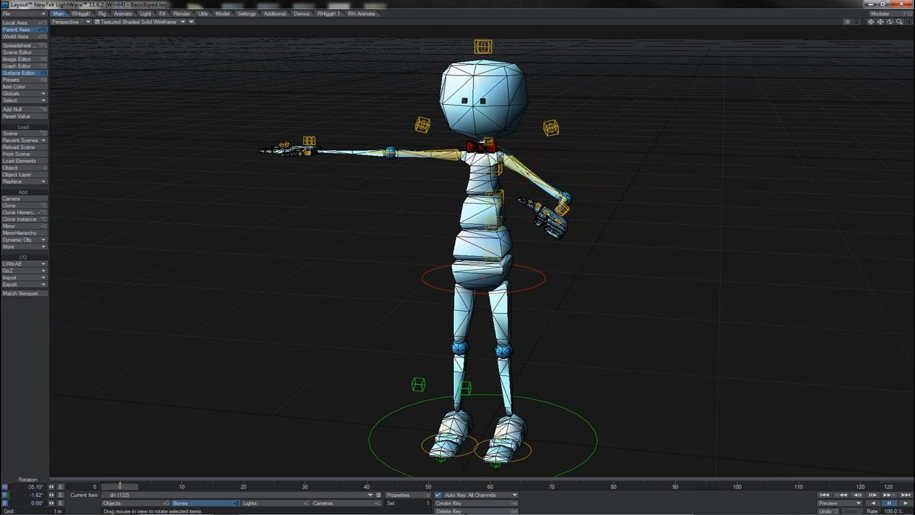
pyautogui.hotkey('shift', 'o')
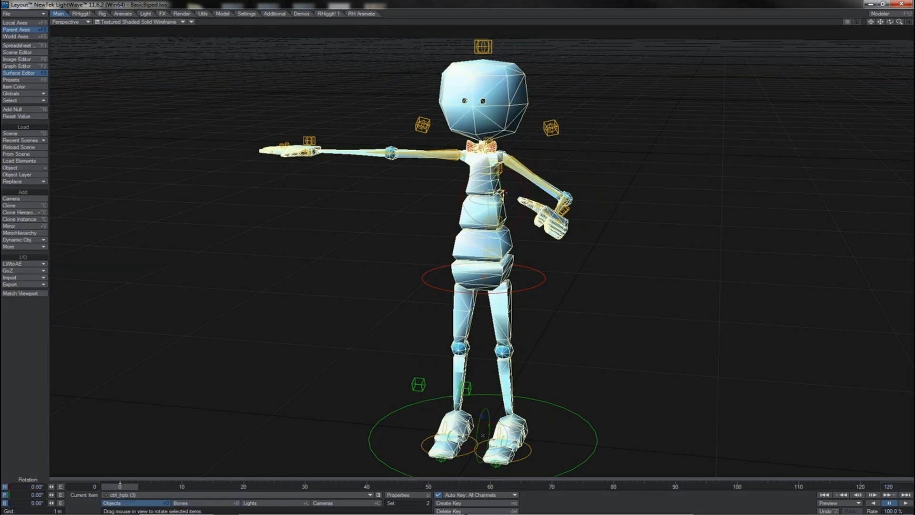
pyautogui.click(503, 193)
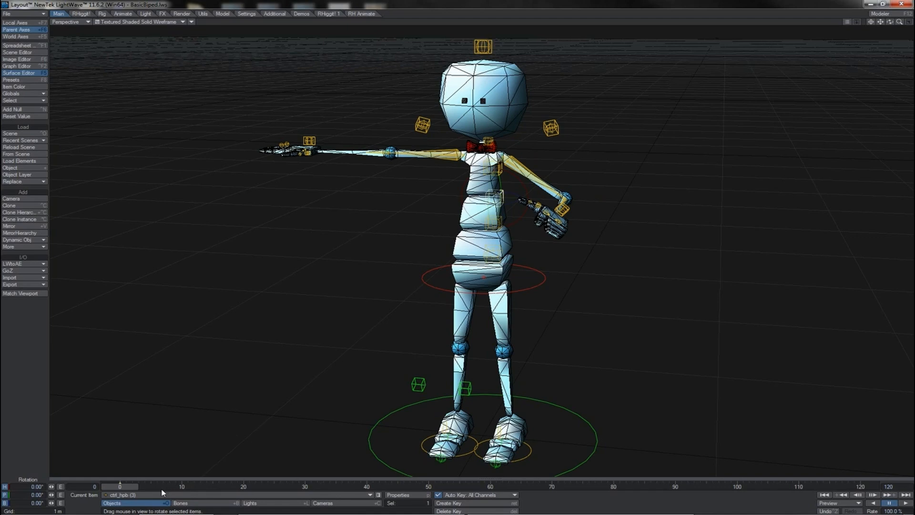
pyautogui.click(188, 503)
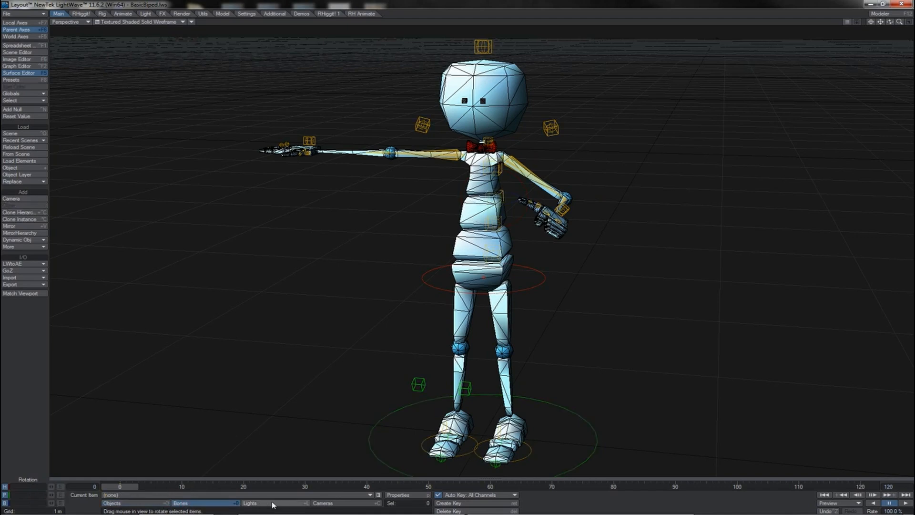
pyautogui.click(152, 504)
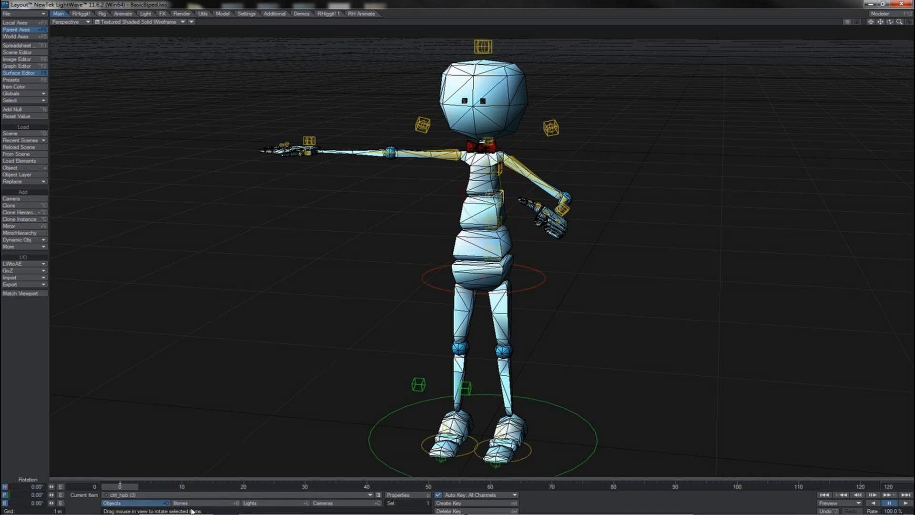
# - Try raising the biped's left foot floor controller to about Y 50 mm, and return it to the ground
pyautogui.click(502, 432)
pyautogui.moveTo(871, 22)
pyautogui.mouseDown()
pyautogui.moveTo(910, 21)
pyautogui.moveTo(865, 23)
pyautogui.mouseUp()
pyautogui.press('t')
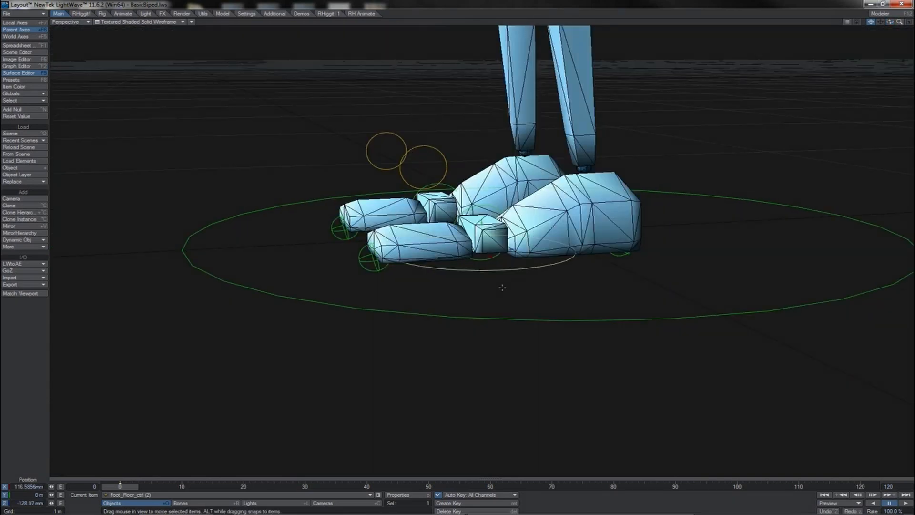
pyautogui.moveTo(503, 287)
pyautogui.mouseDown(button='right')
pyautogui.moveTo(502, 179)
pyautogui.moveTo(502, 343)
pyautogui.moveTo(516, 286)
pyautogui.mouseUp(button='right')
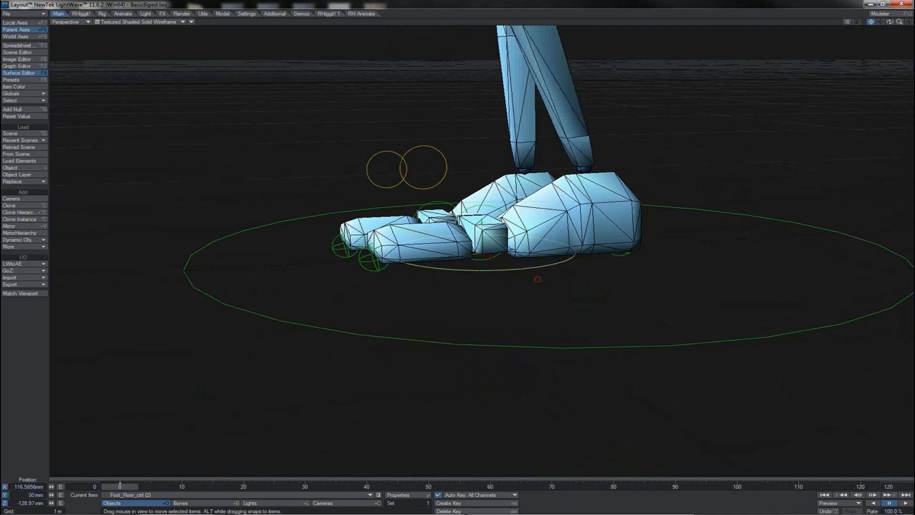
pyautogui.moveTo(537, 278); pyautogui.dragTo(480, 257)
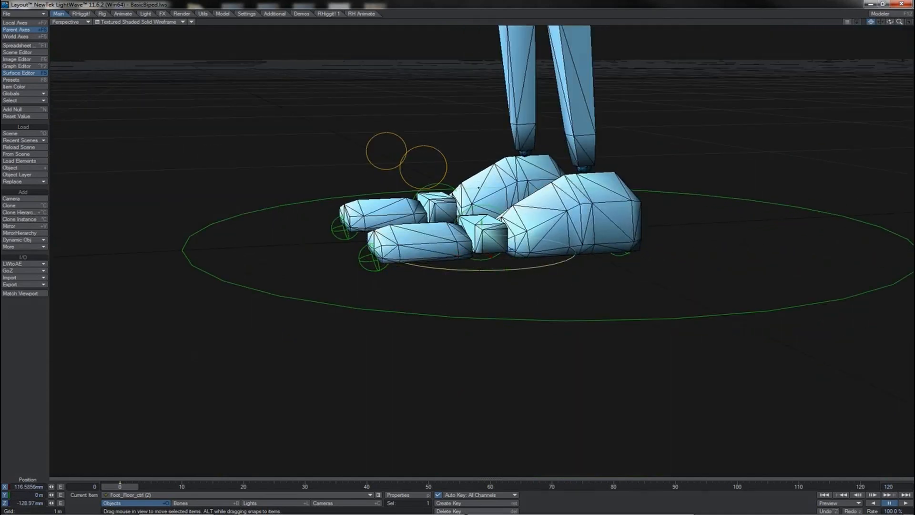
# - Try pitching the left foot's toe rotation controller, TipRot_ctrl, to about 8.50°, and undo it
pyautogui.click(442, 154)
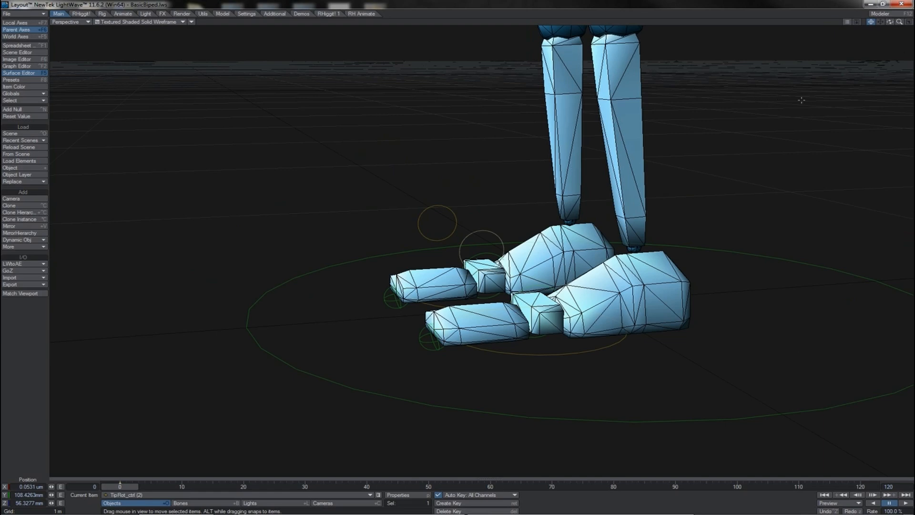
pyautogui.press('y')
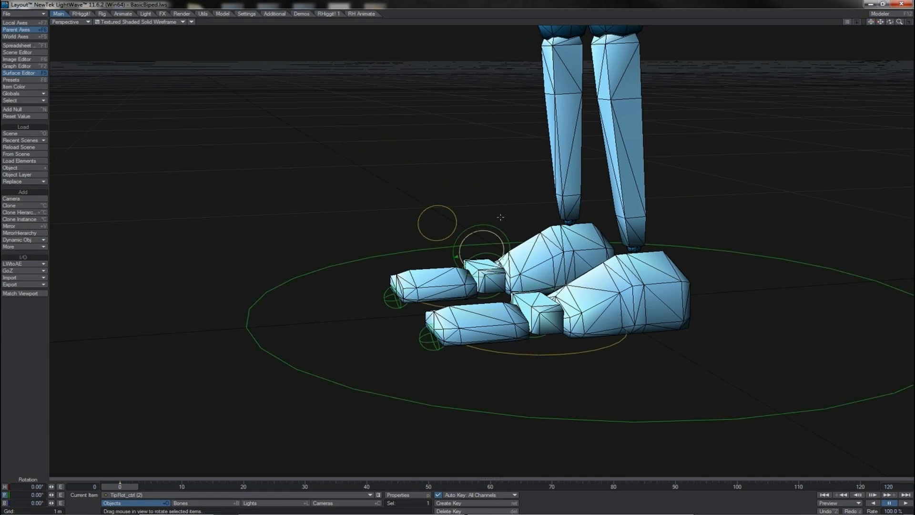
pyautogui.moveTo(492, 225)
pyautogui.mouseDown()
pyautogui.moveTo(477, 226)
pyautogui.moveTo(503, 227)
pyautogui.moveTo(482, 227)
pyautogui.mouseUp()
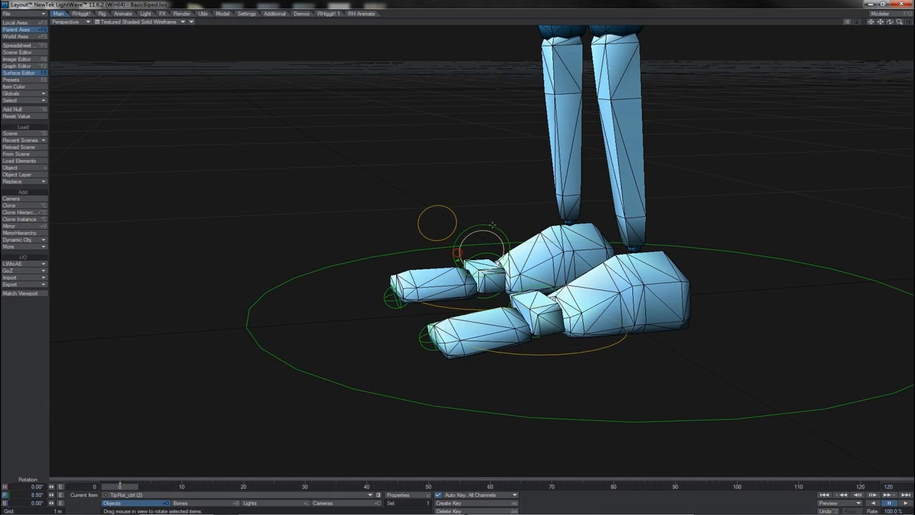
pyautogui.hotkey('ctrl', 'z')
# - Try pitching the left foot's ball controller to about 26.50° to lift the heel, and undo the rotation
pyautogui.click(555, 298)
pyautogui.moveTo(555, 298); pyautogui.dragTo(505, 280)
pyautogui.moveTo(506, 315); pyautogui.dragTo(455, 254)
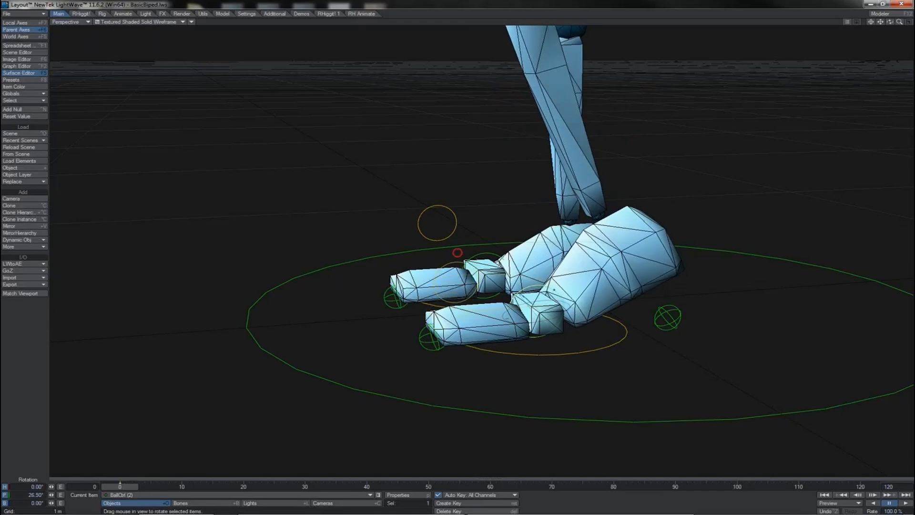
pyautogui.hotkey('ctrl', 'z')
# - Try rotating the left foot's toe tip controller, undo it, and test rotating the heel controller
pyautogui.click(428, 341)
pyautogui.moveTo(489, 367)
pyautogui.mouseDown()
pyautogui.moveTo(519, 372)
pyautogui.moveTo(552, 395)
pyautogui.moveTo(543, 387)
pyautogui.moveTo(517, 414)
pyautogui.moveTo(452, 403)
pyautogui.moveTo(506, 404)
pyautogui.moveTo(489, 366)
pyautogui.mouseUp()
pyautogui.hotkey('ctrl', 'z')
pyautogui.click(674, 317)
pyautogui.moveTo(734, 313); pyautogui.dragTo(743, 286)
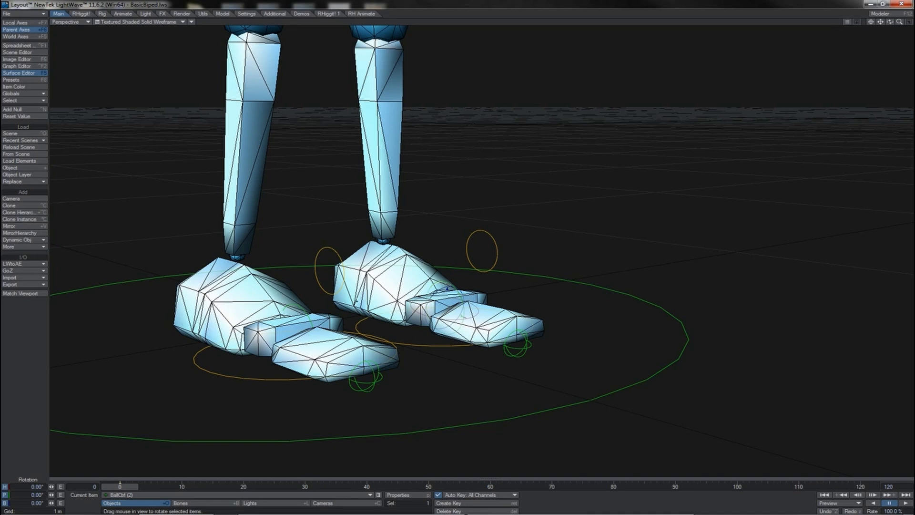
# - Add the left foot's other controllers to the ball controller selection
pyautogui.keyDown('shift'); pyautogui.click(356, 301); pyautogui.keyUp('shift')
pyautogui.keyDown('shift'); pyautogui.click(498, 243); pyautogui.keyUp('shift')
pyautogui.keyDown('shift'); pyautogui.click(529, 344); pyautogui.keyUp('shift')
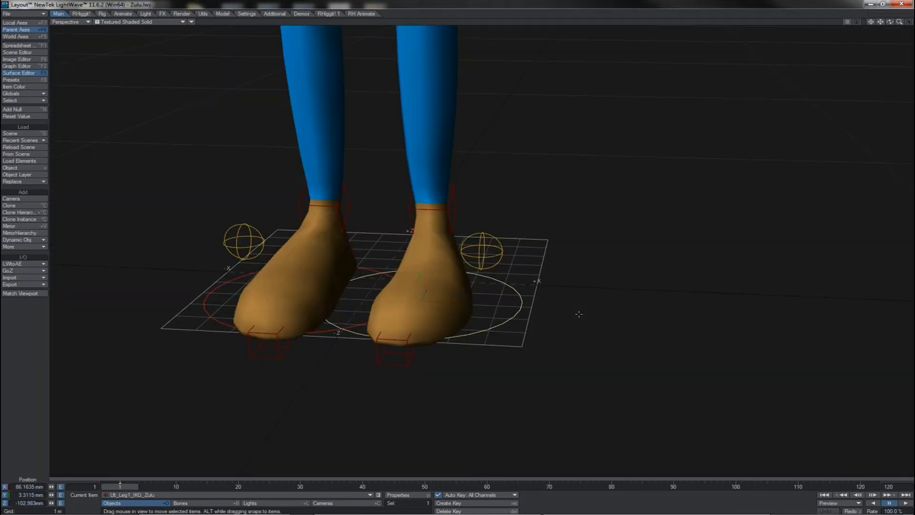
# - In the Zulu scene, try moving the left leg's IK goal controller sideways and upwards
pyautogui.moveTo(577, 312); pyautogui.dragTo(632, 339)
pyautogui.moveTo(478, 329); pyautogui.dragTo(578, 313)
pyautogui.moveTo(579, 314); pyautogui.dragTo(578, 157, button='right')
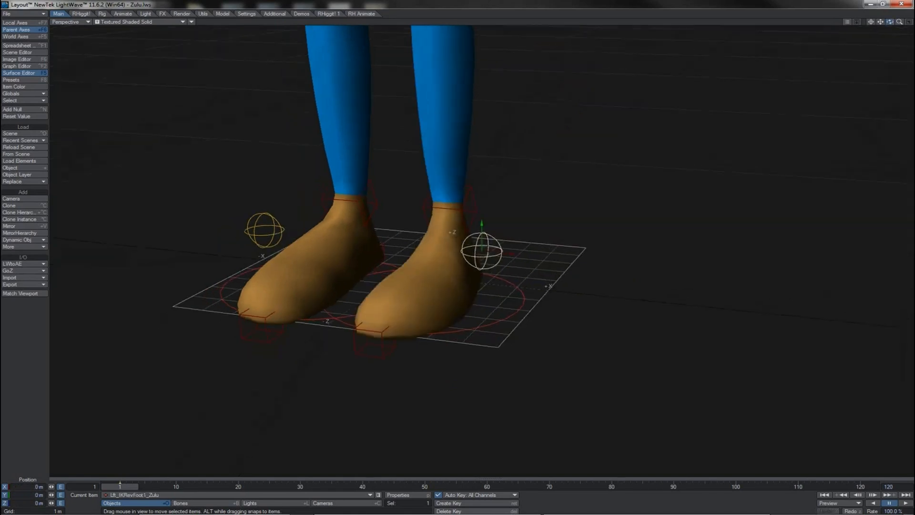
# - Try raising Zulu's left reverse foot controller to about Y 113.8 mm to lift the heel, and undo it
pyautogui.keyDown('alt'); pyautogui.moveTo(649, 163); pyautogui.dragTo(642, 162); pyautogui.keyUp('alt')
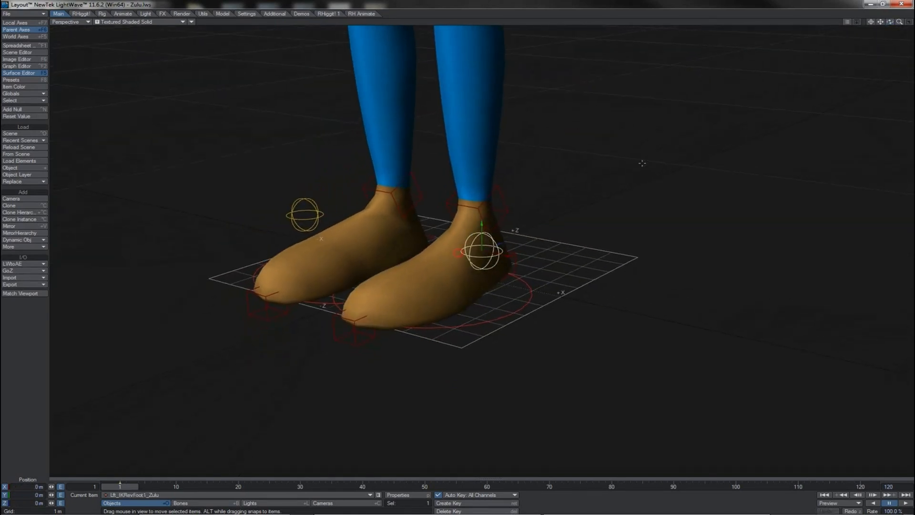
pyautogui.moveTo(503, 243); pyautogui.dragTo(481, 181)
pyautogui.hotkey('ctrl', 'z')
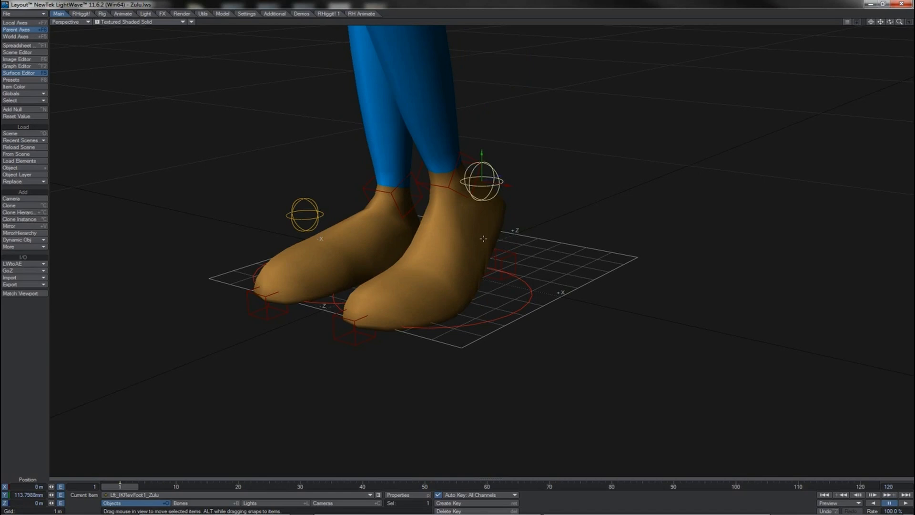
pyautogui.hotkey('ctrl', 'z')
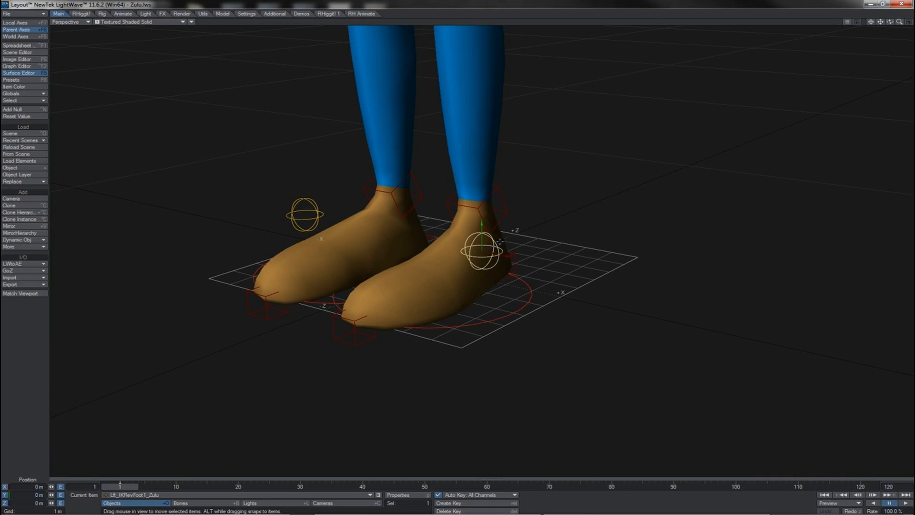
# - Try moving Zulu's left reverse foot controller to about Z -189.25 mm, adjust the toe controller, and move the foot back flat
pyautogui.moveTo(499, 242); pyautogui.dragTo(396, 285)
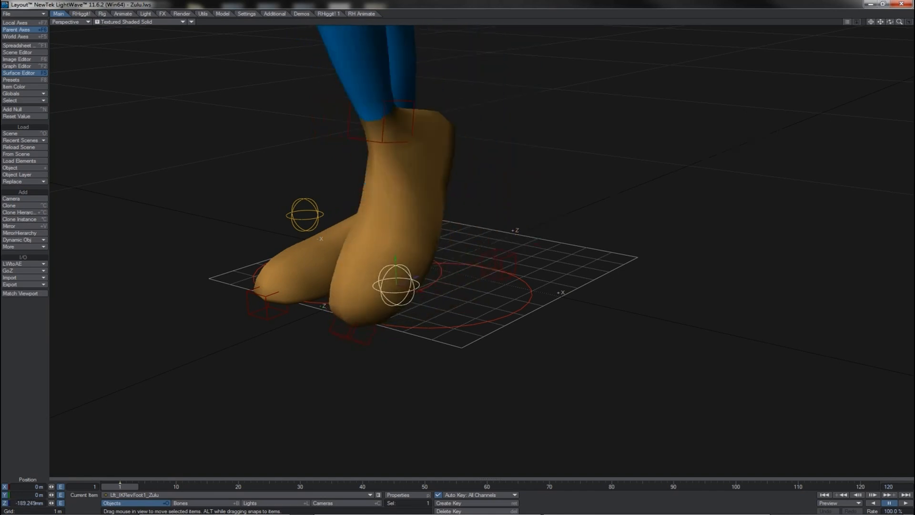
pyautogui.click(358, 340)
pyautogui.moveTo(353, 325)
pyautogui.mouseDown()
pyautogui.moveTo(388, 329)
pyautogui.moveTo(348, 325)
pyautogui.mouseUp()
pyautogui.click(396, 285)
pyautogui.moveTo(396, 285); pyautogui.dragTo(481, 250)
# - Try moving Zulu's left ankle controller to about Y -186.46 mm and Z 93.44 mm so the heel lifts over the toes
pyautogui.click(506, 209)
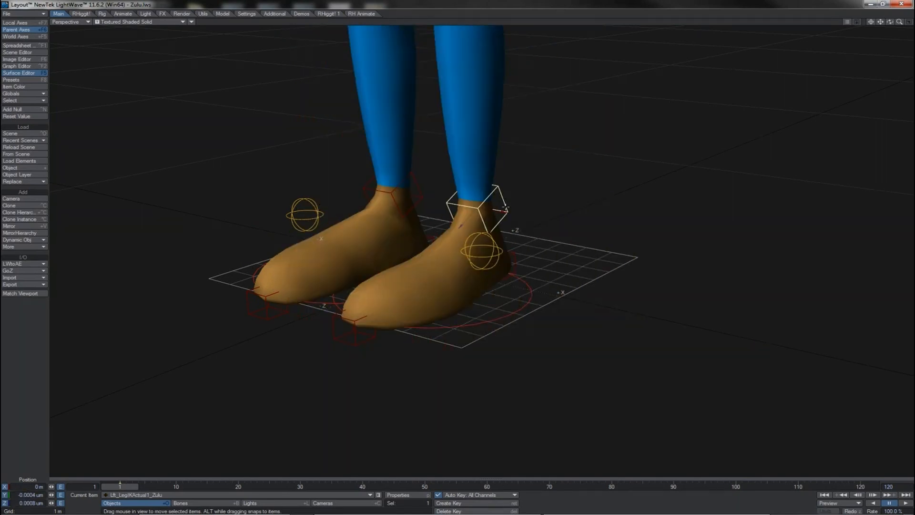
pyautogui.press('3')
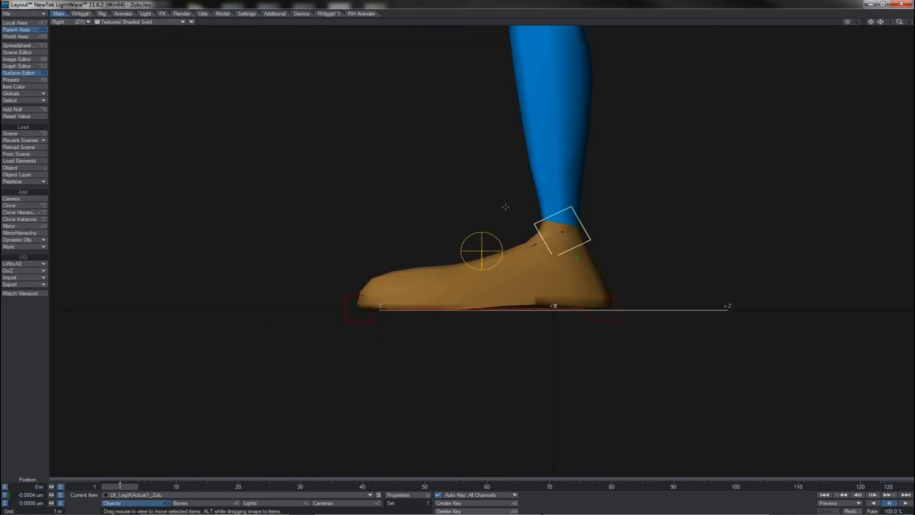
pyautogui.moveTo(661, 217); pyautogui.dragTo(543, 145)
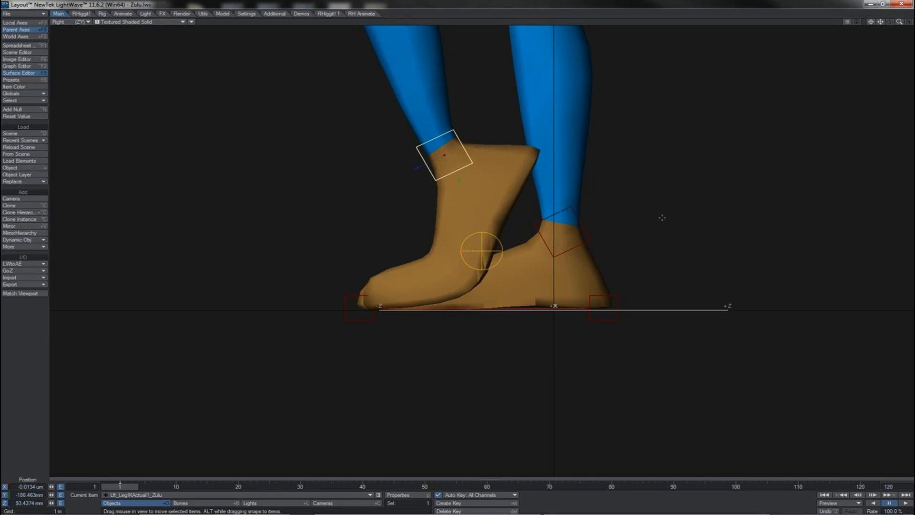
pyautogui.press('4')
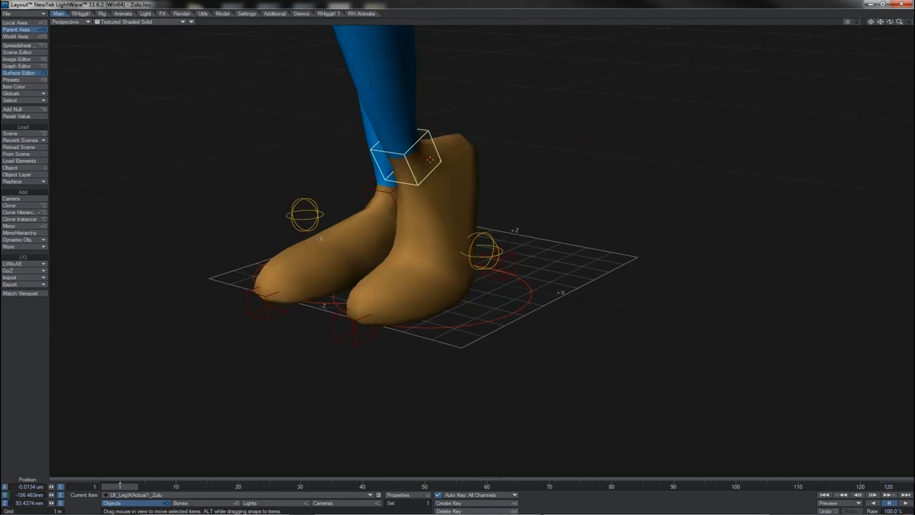
pyautogui.moveTo(430, 160)
pyautogui.mouseDown()
pyautogui.moveTo(491, 163)
pyautogui.moveTo(424, 161)
pyautogui.mouseUp()
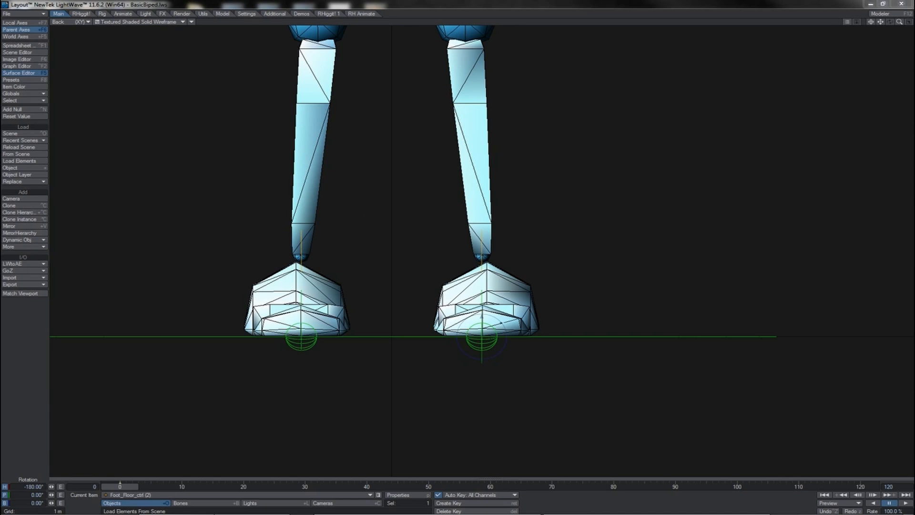
# - In the BasicBiped scene, try rotating the left foot's floor controller sideways, and undo the rotation
pyautogui.moveTo(501, 322); pyautogui.dragTo(477, 323)
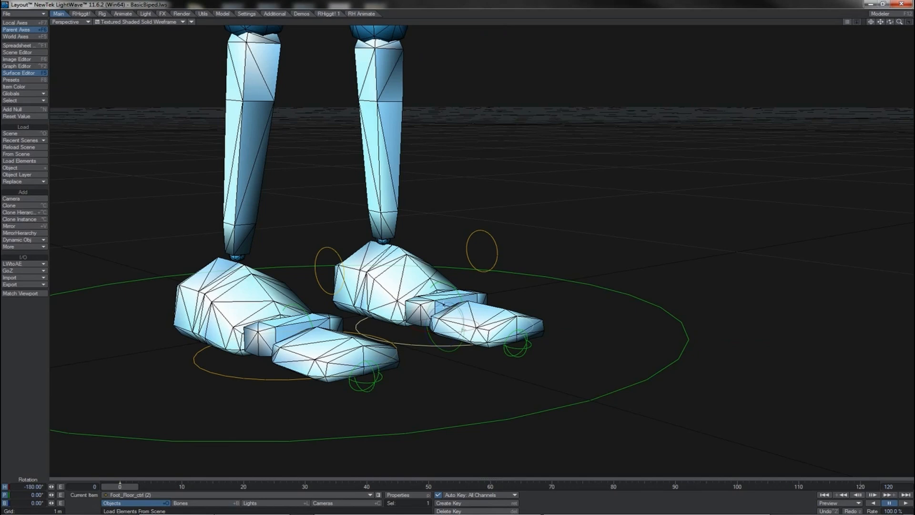
pyautogui.moveTo(463, 329)
pyautogui.mouseDown()
pyautogui.moveTo(417, 329)
pyautogui.moveTo(508, 330)
pyautogui.moveTo(444, 330)
pyautogui.moveTo(490, 328)
pyautogui.moveTo(460, 324)
pyautogui.mouseUp()
pyautogui.hotkey('ctrl', 'z')
# - Try rotating the left foot's ball controller and banking its tip controller to about 1.30°, undoing each rotation
pyautogui.click(443, 288)
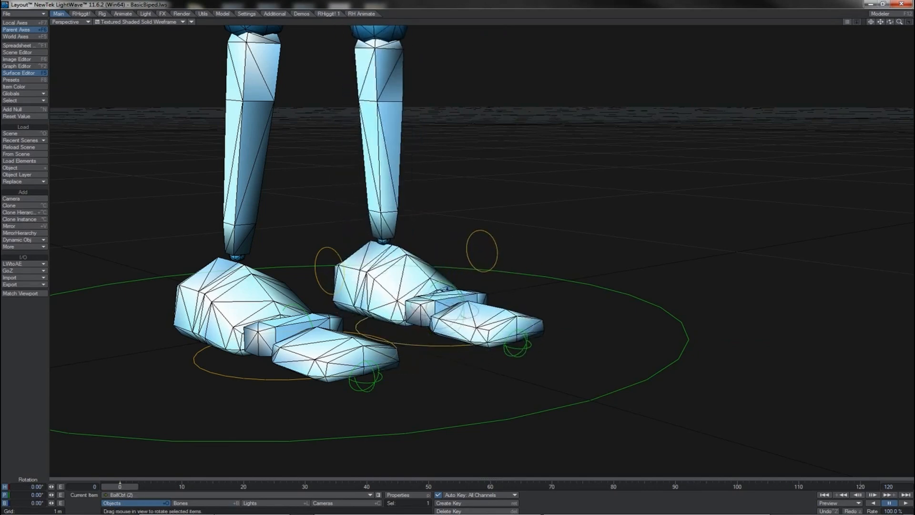
pyautogui.moveTo(443, 289); pyautogui.dragTo(519, 324)
pyautogui.hotkey('ctrl', 'z')
pyautogui.click(523, 346)
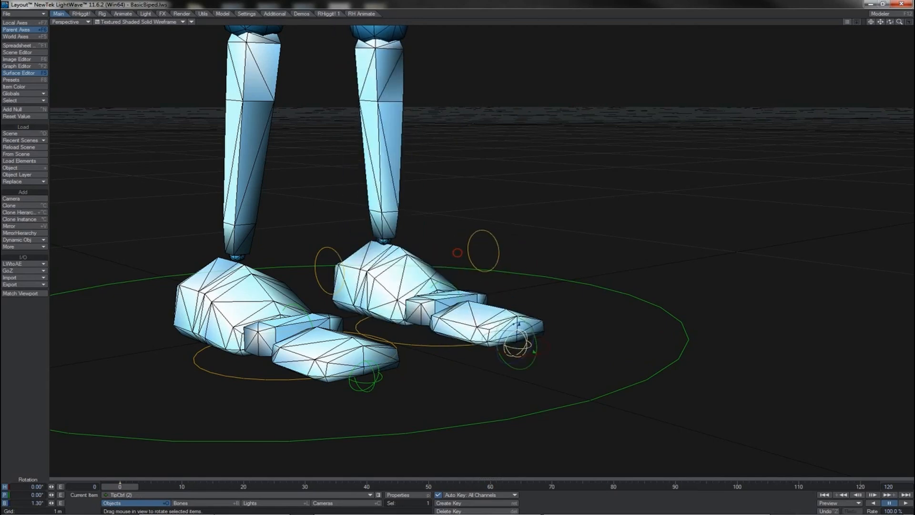
pyautogui.hotkey('ctrl', 'z')
# - Try banking the left foot's tip controller to about -25.90° in the Back view, and undo it
pyautogui.press('1')
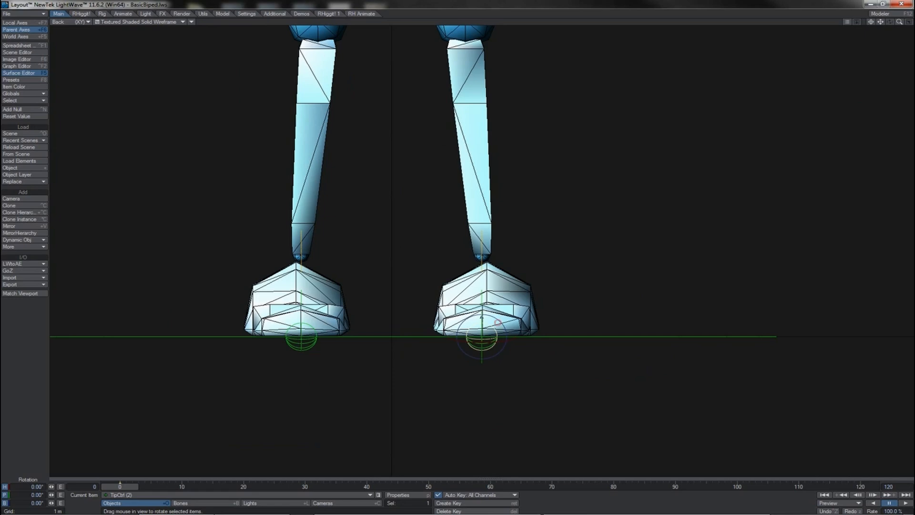
pyautogui.moveTo(497, 322); pyautogui.dragTo(472, 318)
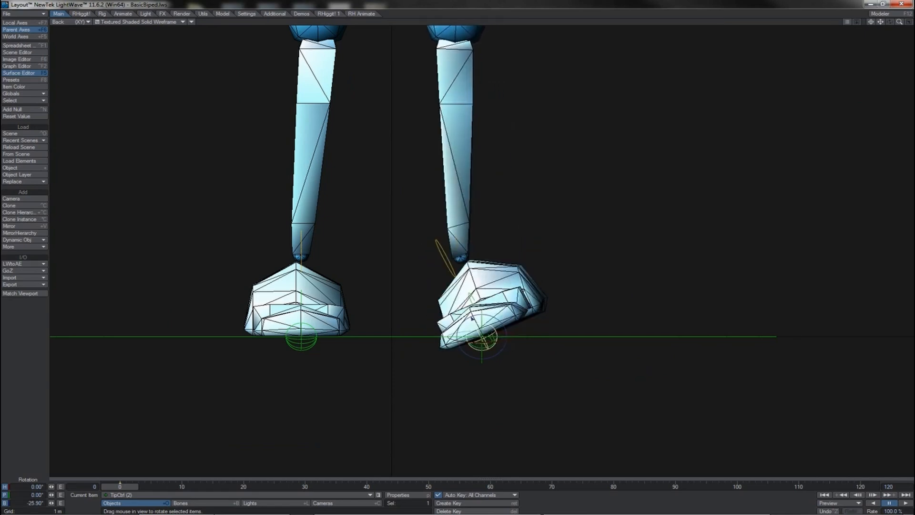
pyautogui.hotkey('ctrl', 'z')
pyautogui.press('4')
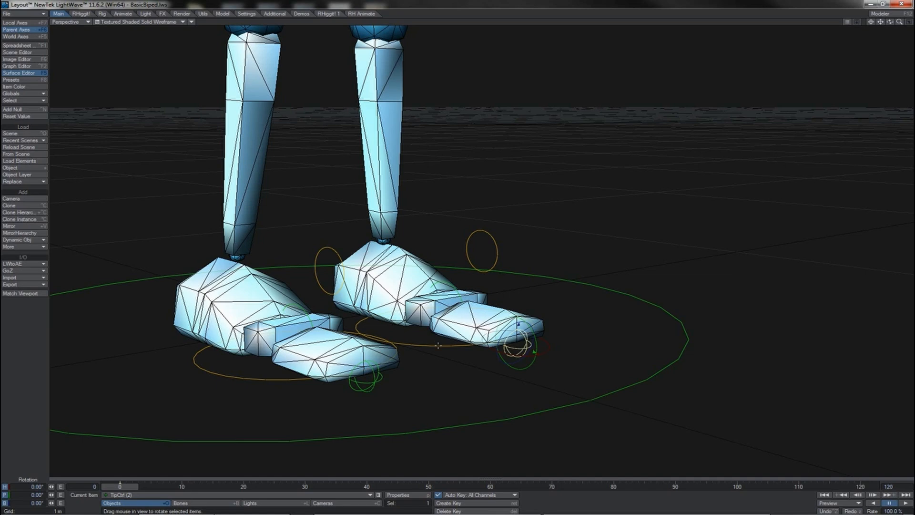
# - Try banking the left foot's floor controller to about -32.70° and raising it to about Y 28.27 mm, and undo both changes
pyautogui.click(438, 345)
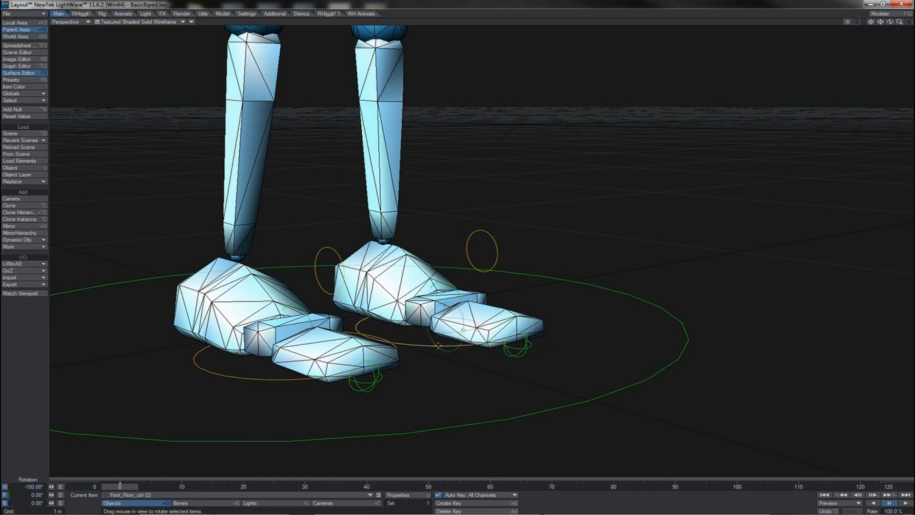
pyautogui.moveTo(445, 303); pyautogui.dragTo(456, 253)
pyautogui.press('1')
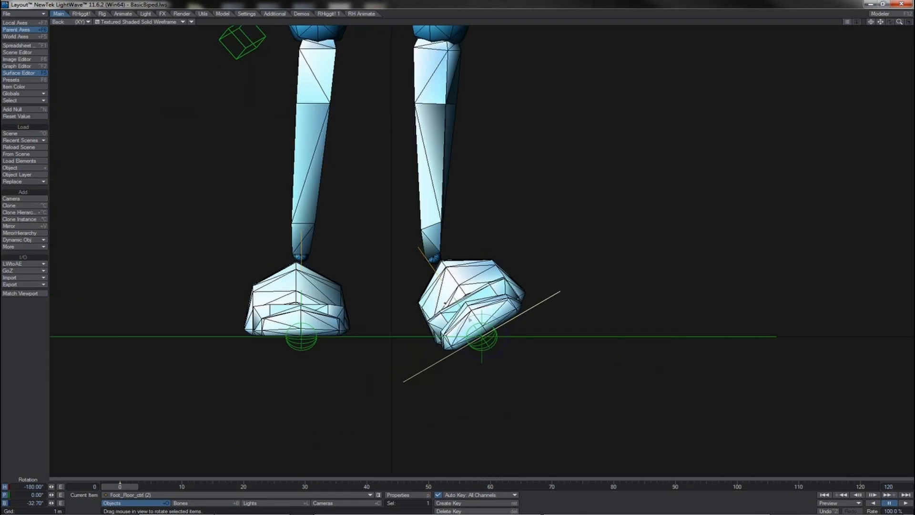
pyautogui.press('t')
pyautogui.moveTo(481, 312); pyautogui.dragTo(482, 292)
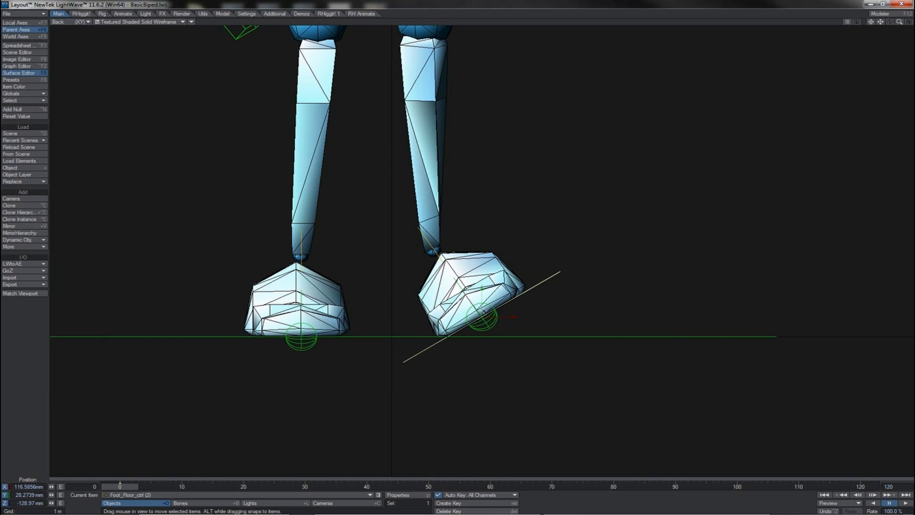
pyautogui.hotkey('ctrl', 'z')
pyautogui.hotkey('ctrl', 'z')
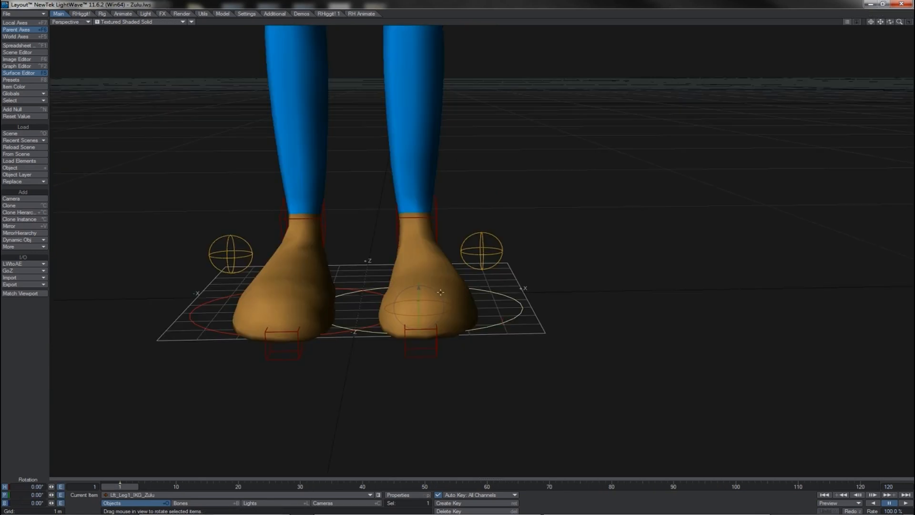
# - In the Zulu scene, try banking the left leg's IK goal to about 33.70°, check moving it in the Back view, and undo the changes
pyautogui.moveTo(439, 292); pyautogui.dragTo(427, 283)
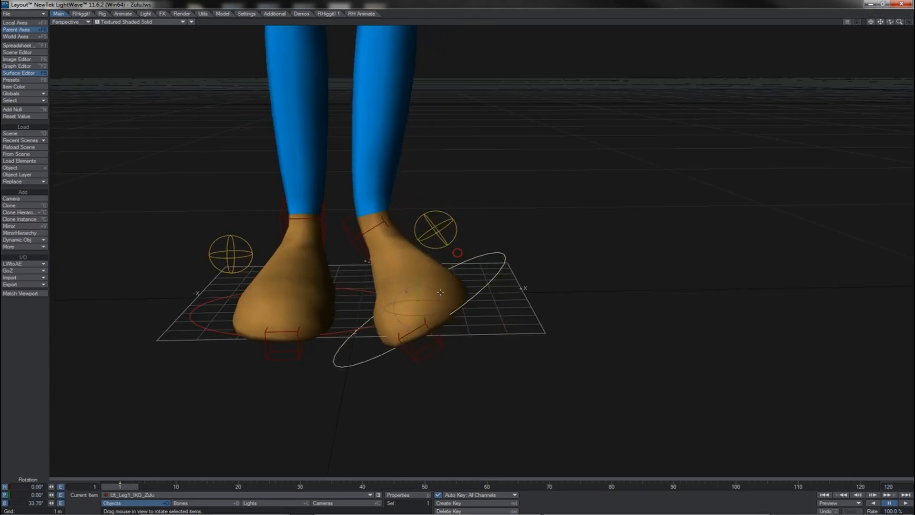
pyautogui.press('1')
pyautogui.press('t')
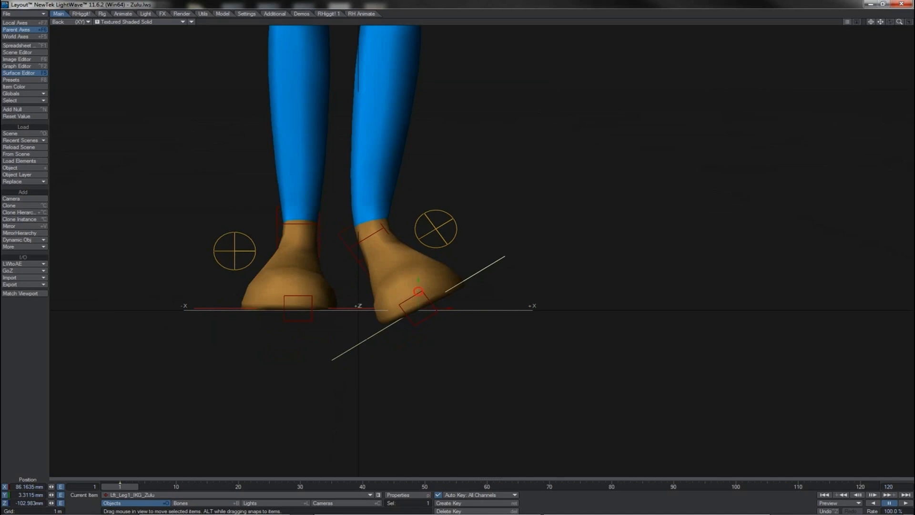
pyautogui.moveTo(417, 290)
pyautogui.mouseDown()
pyautogui.moveTo(418, 275)
pyautogui.moveTo(418, 290)
pyautogui.mouseUp()
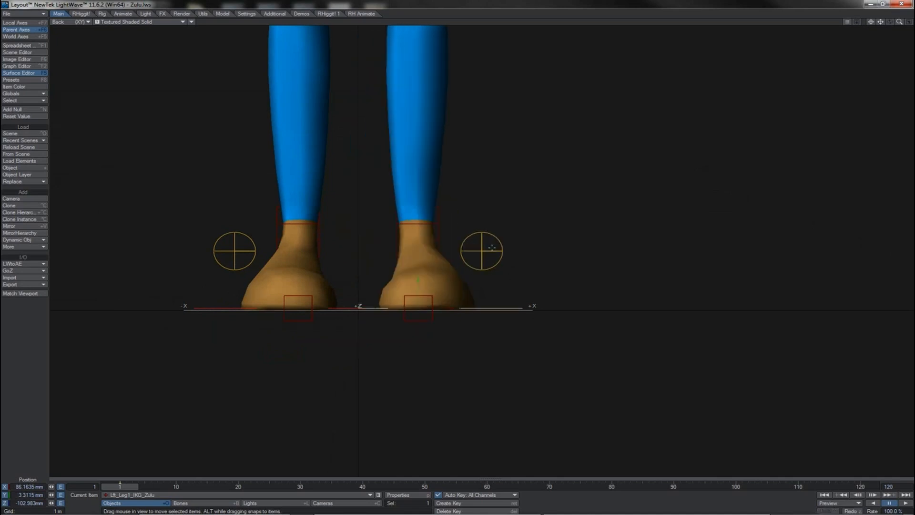
# - Try banking the left reverse-foot controller to about 38.40° in the Back view, undo it, and restore the Perspective view
pyautogui.moveTo(492, 248); pyautogui.dragTo(492, 247)
pyautogui.click(492, 248)
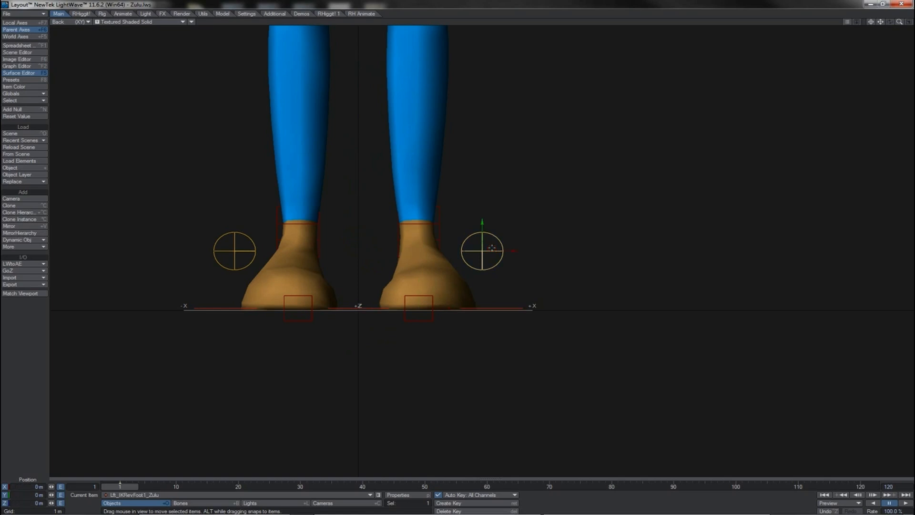
pyautogui.press('y')
pyautogui.moveTo(501, 235)
pyautogui.mouseDown()
pyautogui.moveTo(505, 245)
pyautogui.moveTo(491, 229)
pyautogui.moveTo(506, 251)
pyautogui.moveTo(491, 229)
pyautogui.mouseUp()
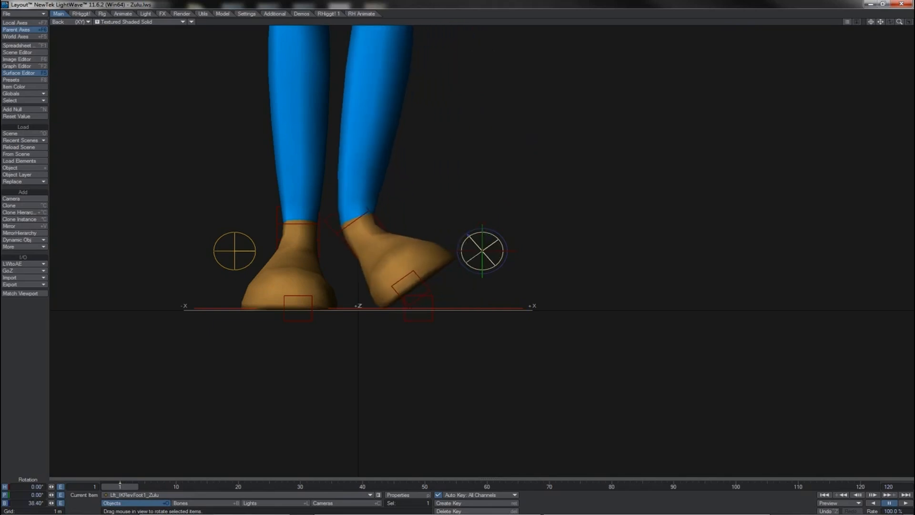
pyautogui.hotkey('ctrl', 'z')
pyautogui.press('4')
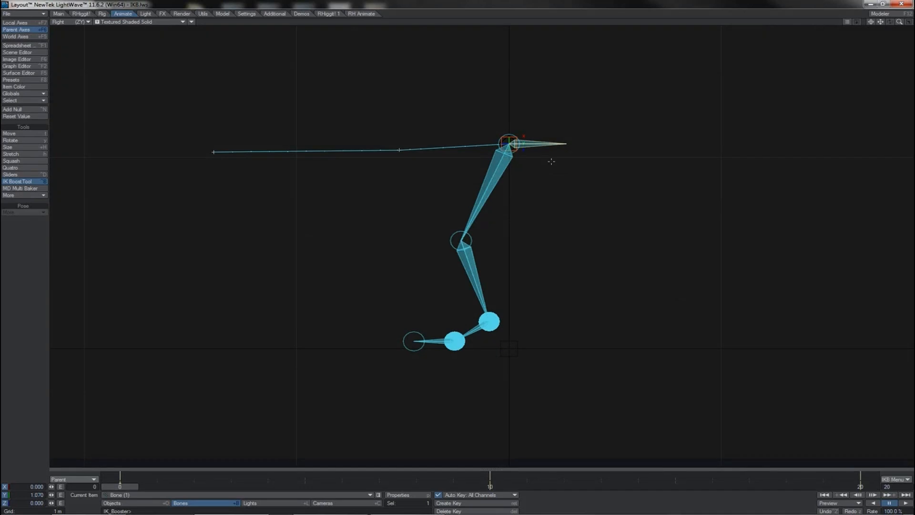
# - In the IKB scene, try pulling the hip back and down and shifting the planted ankle with IK Booster, and undo both moves
pyautogui.moveTo(516, 143); pyautogui.dragTo(491, 159)
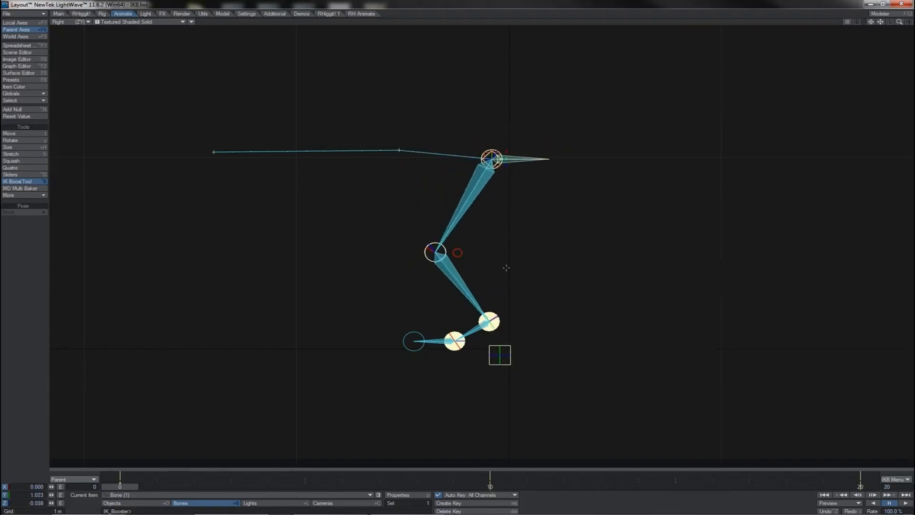
pyautogui.click(489, 321)
pyautogui.moveTo(489, 321)
pyautogui.mouseDown()
pyautogui.moveTo(474, 286)
pyautogui.moveTo(562, 262)
pyautogui.moveTo(462, 271)
pyautogui.moveTo(555, 298)
pyautogui.moveTo(445, 271)
pyautogui.moveTo(515, 326)
pyautogui.moveTo(496, 316)
pyautogui.mouseUp()
pyautogui.hotkey('ctrl', 'z')
pyautogui.hotkey('ctrl', 'z')
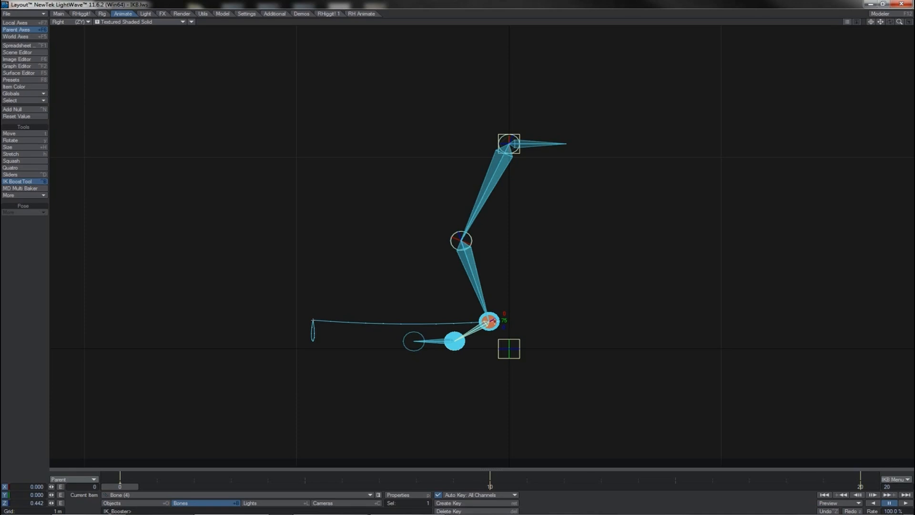
# - Try lifting the ankle away from its planted position with IK Booster and return it to where it started
pyautogui.moveTo(488, 320); pyautogui.dragTo(452, 240)
pyautogui.moveTo(412, 283); pyautogui.dragTo(539, 293)
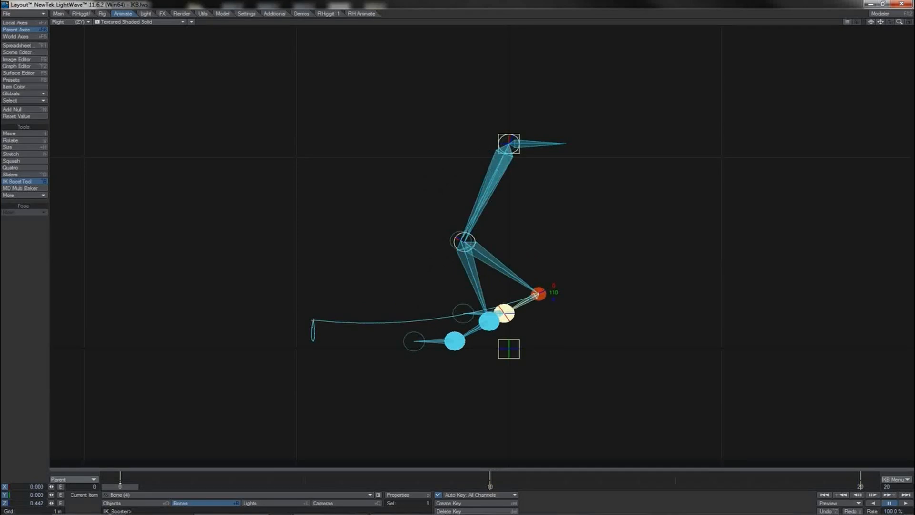
pyautogui.moveTo(539, 293); pyautogui.dragTo(489, 321)
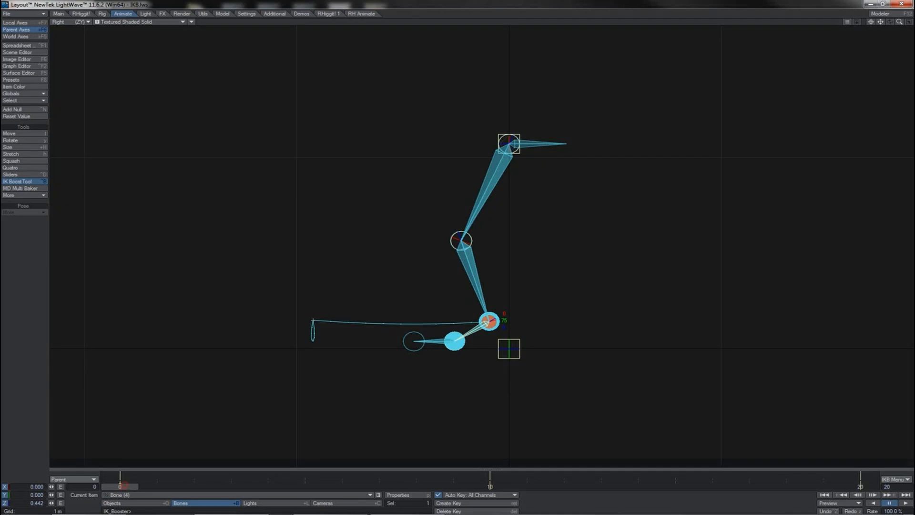
# - Play the IK Booster walk and scrub to frames 10 and 12 to examine how the planted foot behaves
pyautogui.moveTo(120, 486); pyautogui.dragTo(144, 487)
pyautogui.click(907, 503)
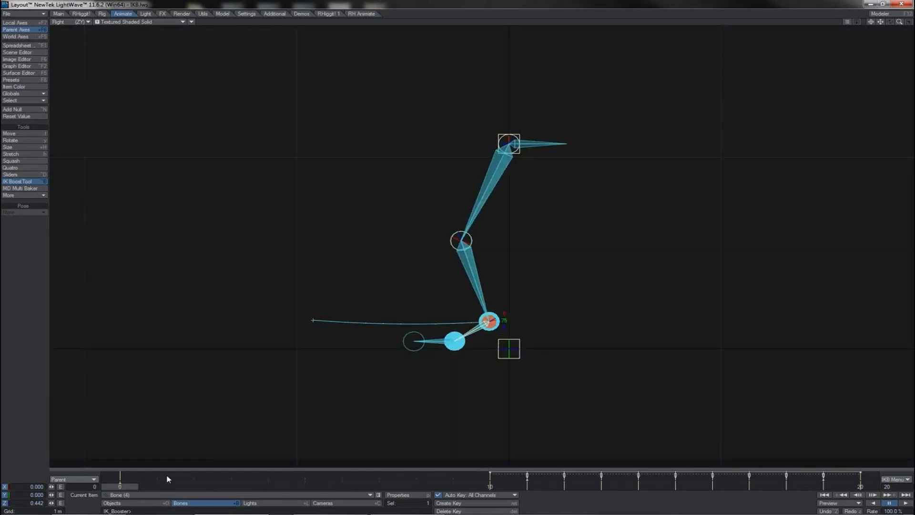
pyautogui.moveTo(127, 487); pyautogui.dragTo(490, 486)
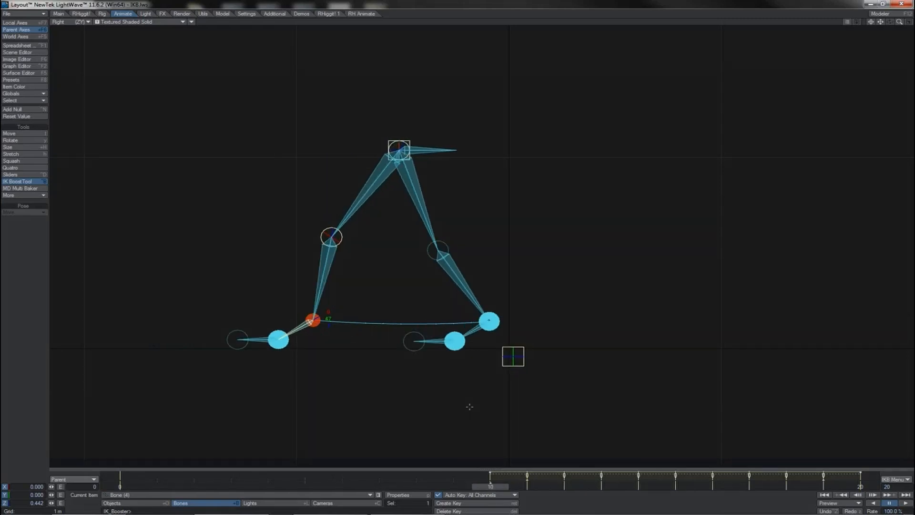
pyautogui.moveTo(495, 486); pyautogui.dragTo(564, 486)
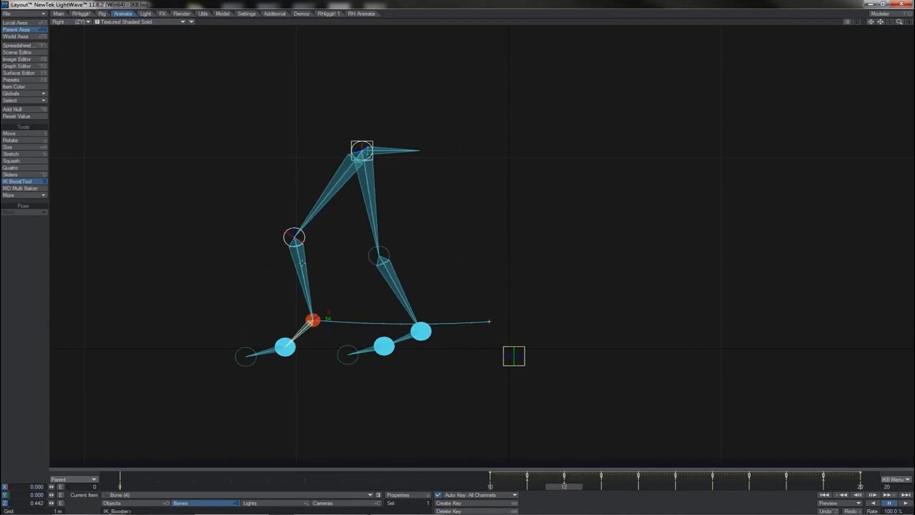
# - Select the front knee bone and the rear ankle bone to examine their keys and motion paths, scrubbing the walk to frame 5
pyautogui.click(302, 263)
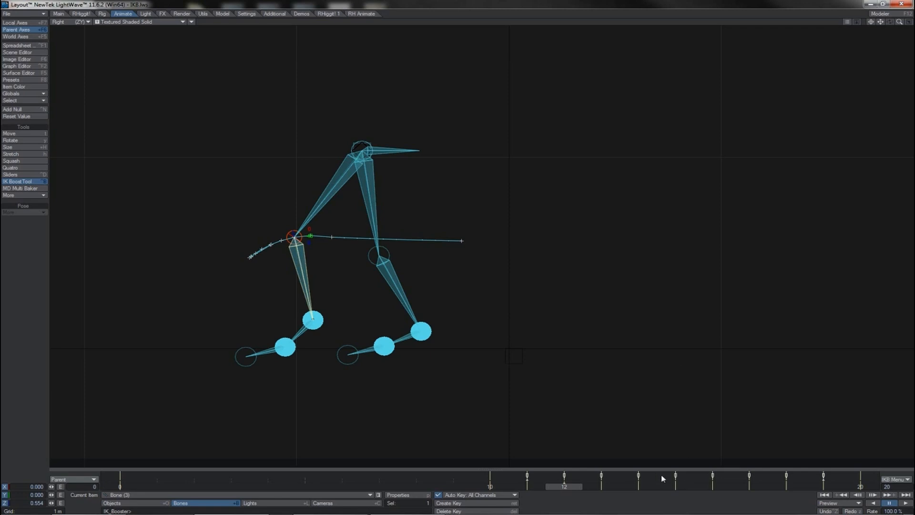
pyautogui.click(423, 332)
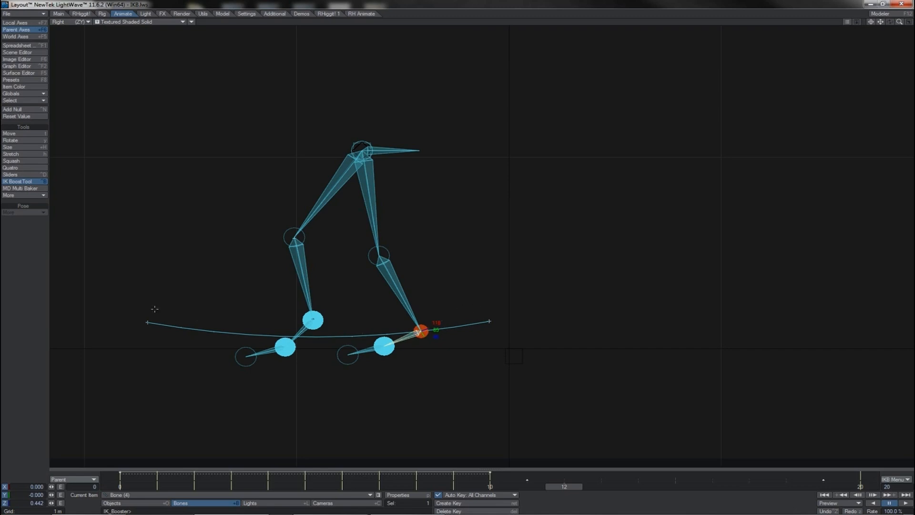
pyautogui.moveTo(572, 489); pyautogui.dragTo(638, 486)
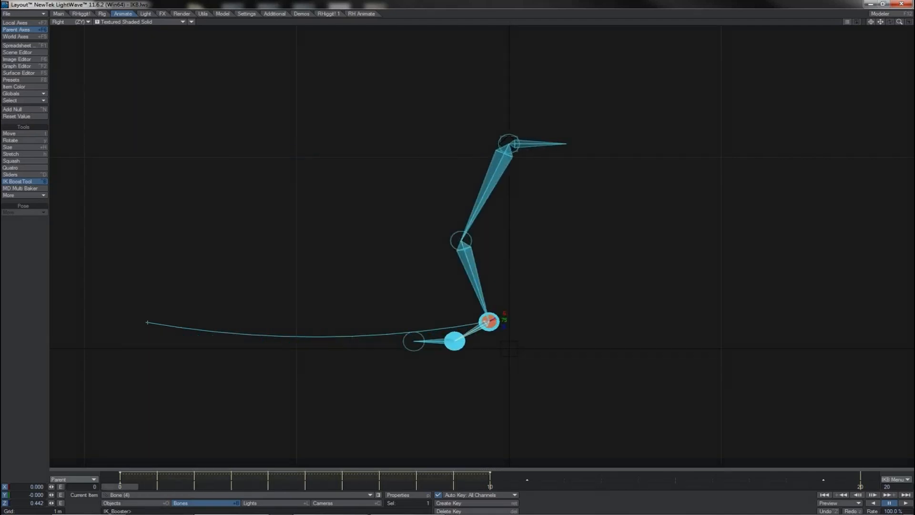
pyautogui.moveTo(119, 487); pyautogui.dragTo(304, 486)
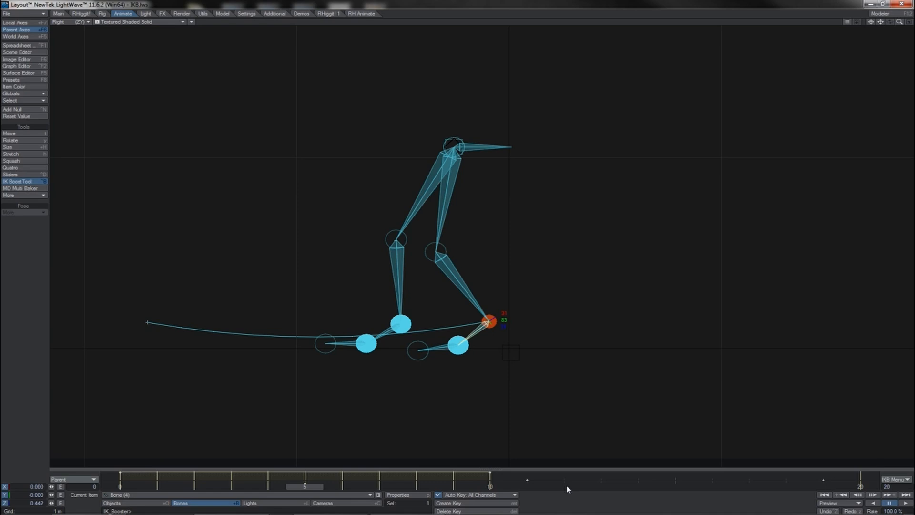
# - In the motion-capture walk scene, examine the skeleton's legs from the Perspective view while scrubbing to frame 112
pyautogui.press('4')
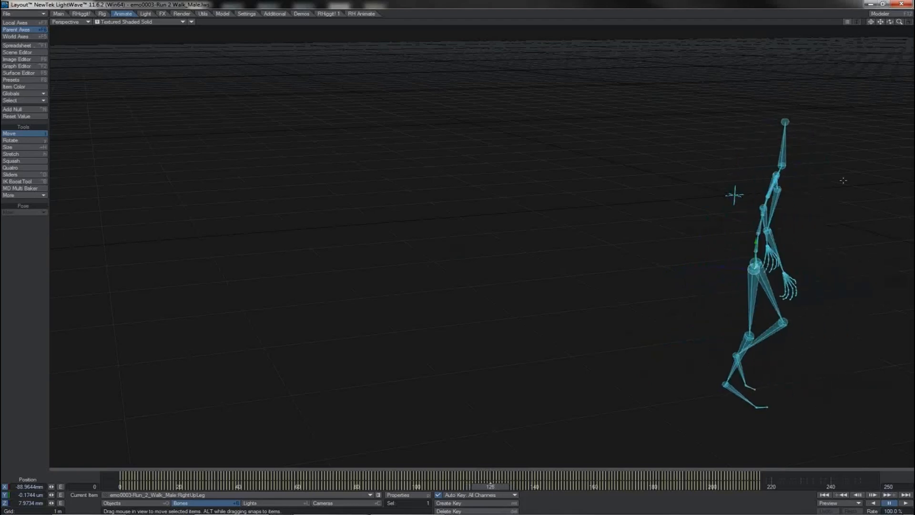
pyautogui.moveTo(880, 22); pyautogui.dragTo(584, 22)
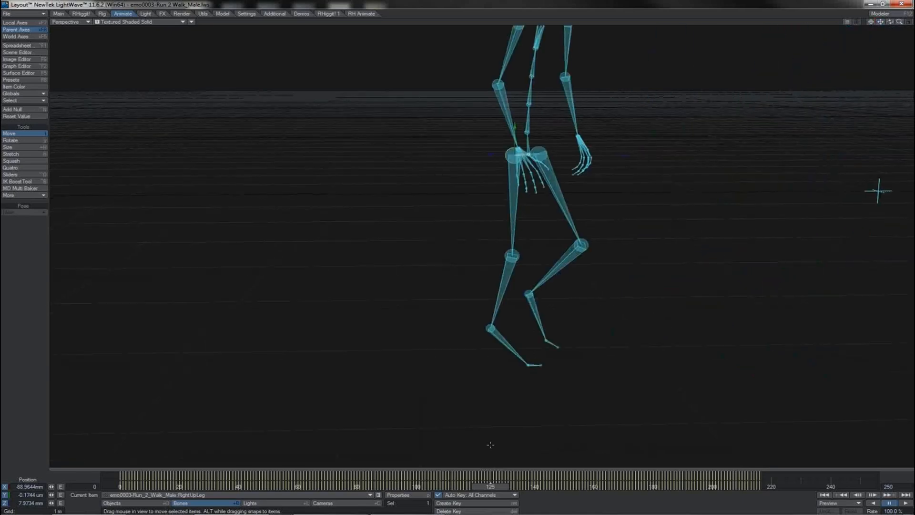
pyautogui.moveTo(490, 486); pyautogui.dragTo(451, 486)
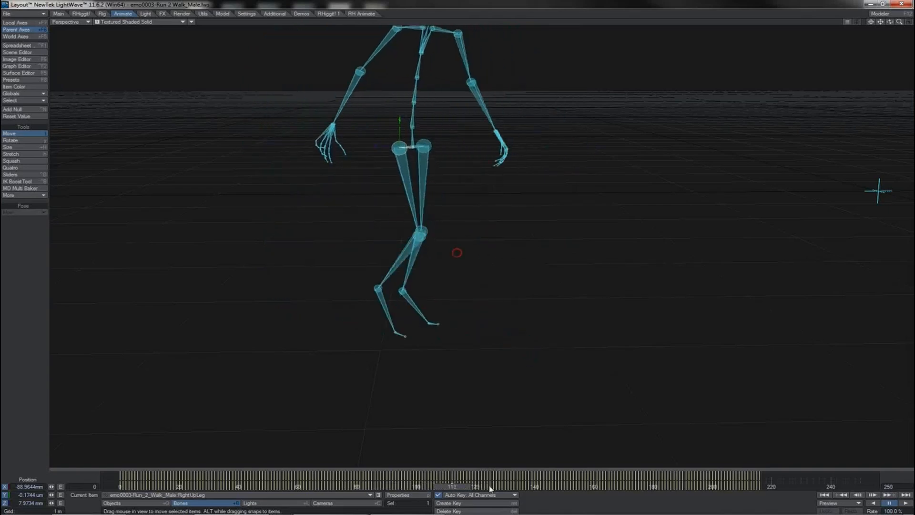
# - Set the scene's frames per second to 30 in the preferences
pyautogui.press('o')
pyautogui.click(154, 202)
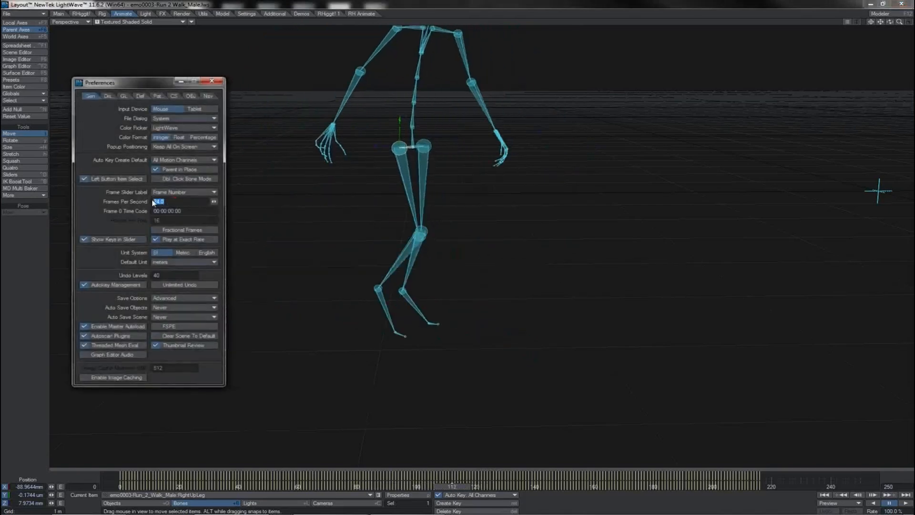
pyautogui.write('30')
pyautogui.press('Tab')
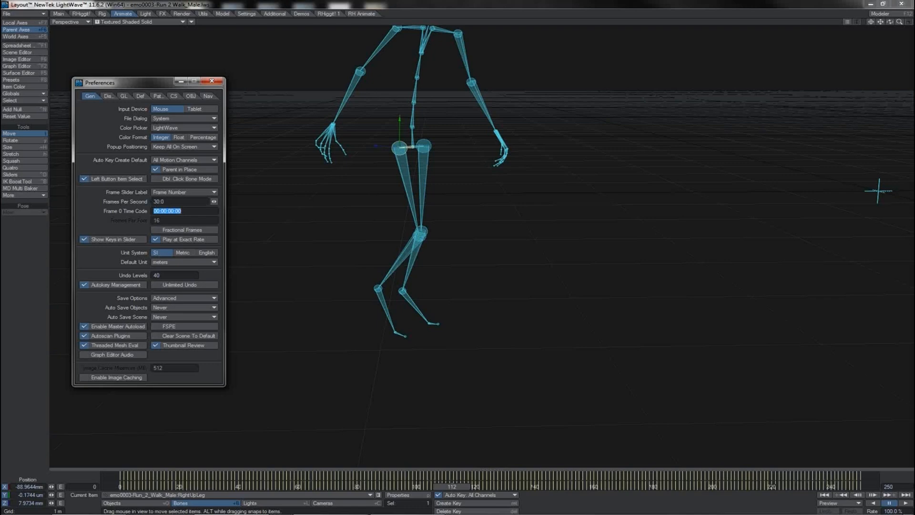
pyautogui.click(212, 80)
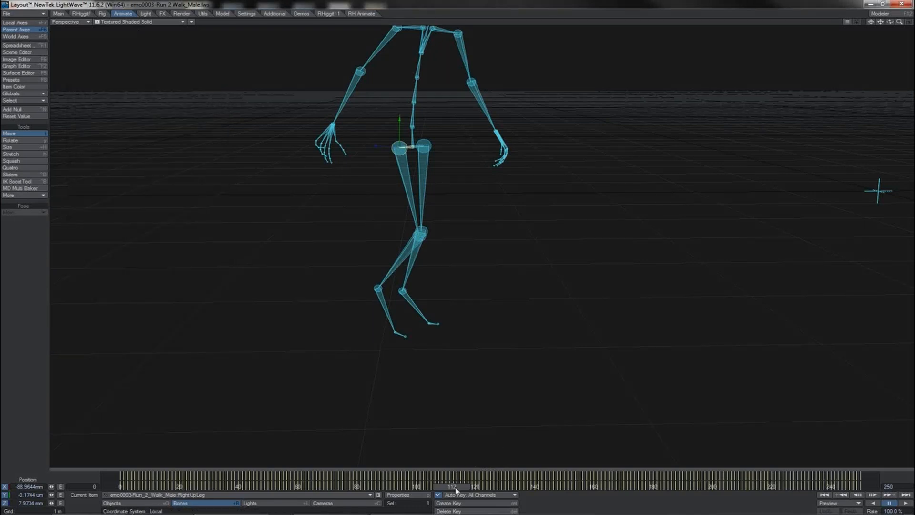
# - Scrub the motion-capture walk to frame 109 and play it through to about frame 172 to examine the foot contacts
pyautogui.moveTo(455, 490)
pyautogui.mouseDown()
pyautogui.moveTo(667, 490)
pyautogui.moveTo(442, 490)
pyautogui.mouseUp()
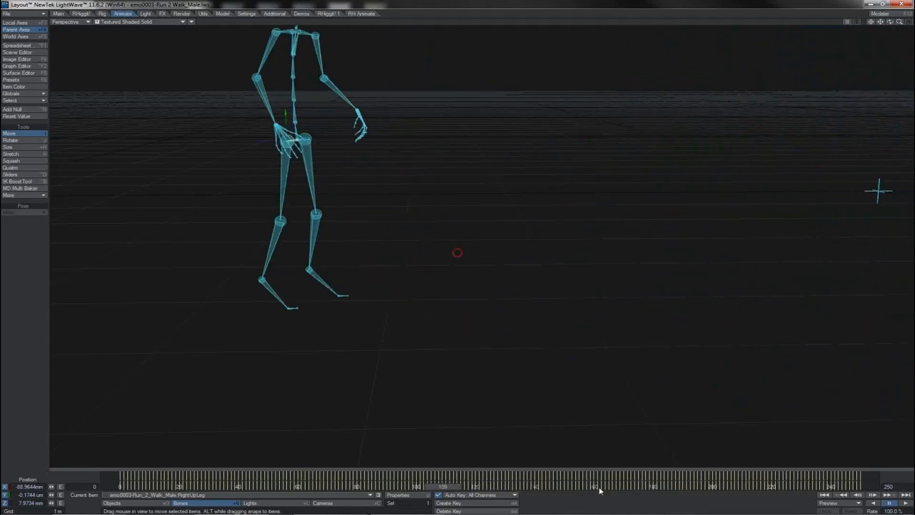
pyautogui.click(904, 504)
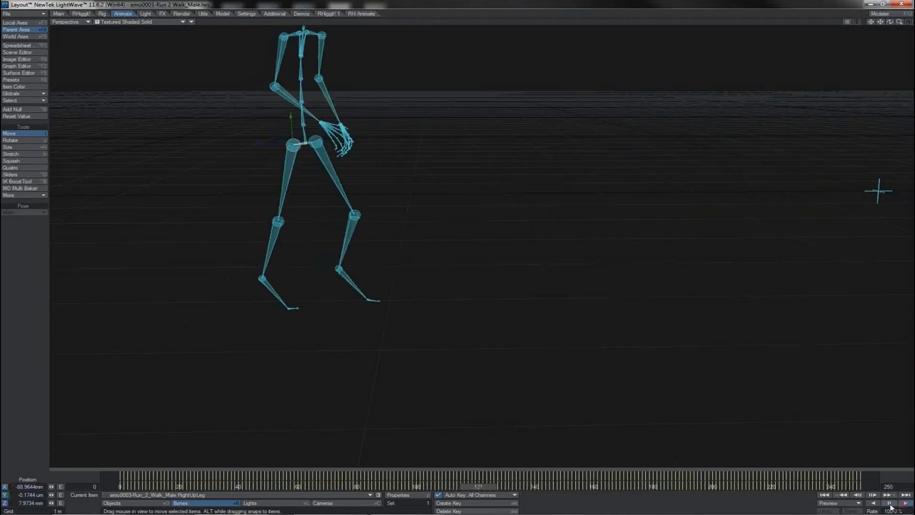
pyautogui.click(889, 504)
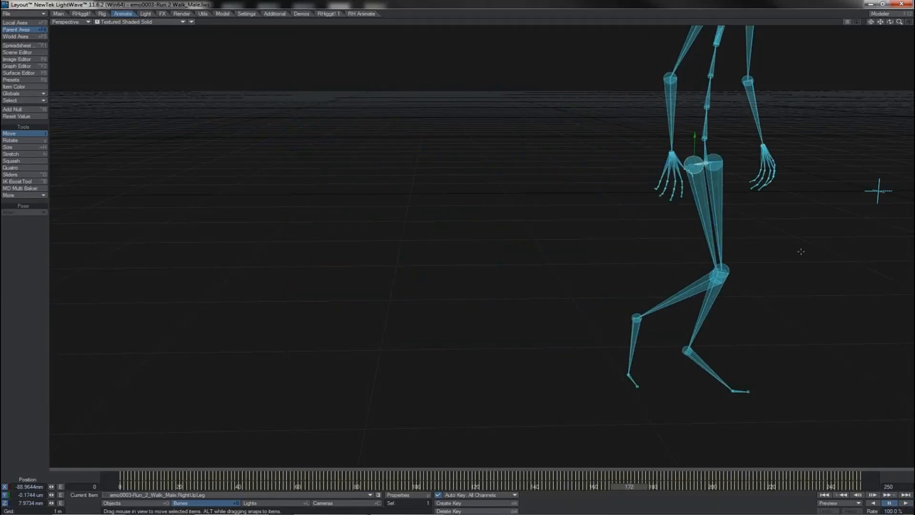
# - Try rotating the right upper leg bone at frame 172, undo it, and step through the neighbouring frames to examine the planted foot
pyautogui.press('y')
pyautogui.moveTo(772, 222); pyautogui.dragTo(774, 221)
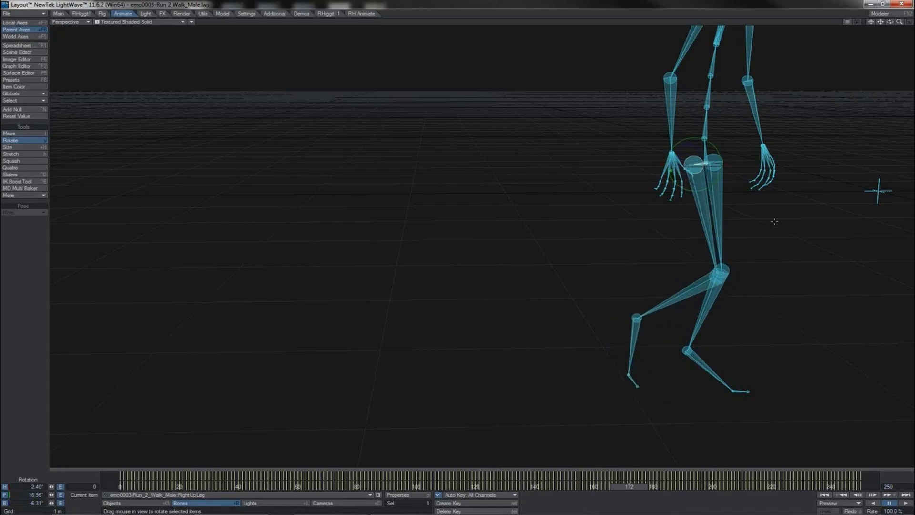
pyautogui.press('Left')
pyautogui.press('Left')
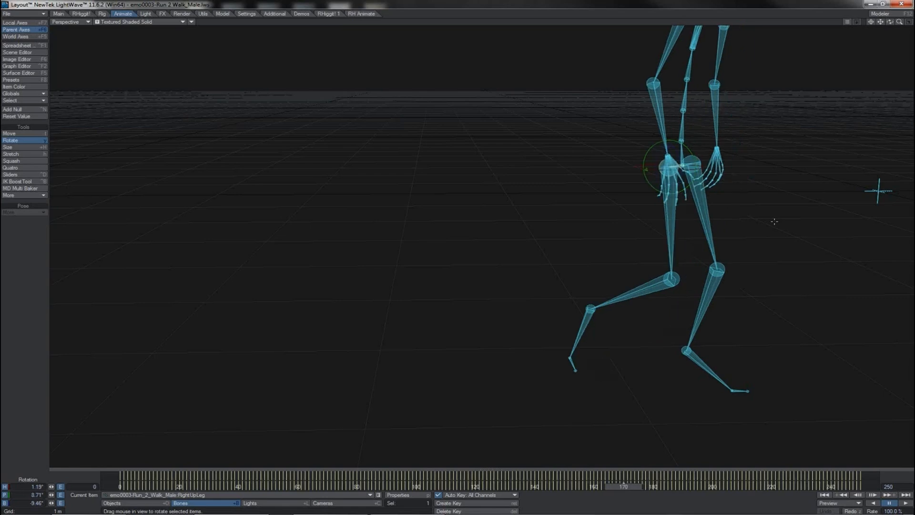
pyautogui.press('Right')
pyautogui.press('Right')
pyautogui.press('Right')
pyautogui.press('Right')
pyautogui.press('Right')
pyautogui.press('Right')
pyautogui.press('Right')
pyautogui.press('Right')
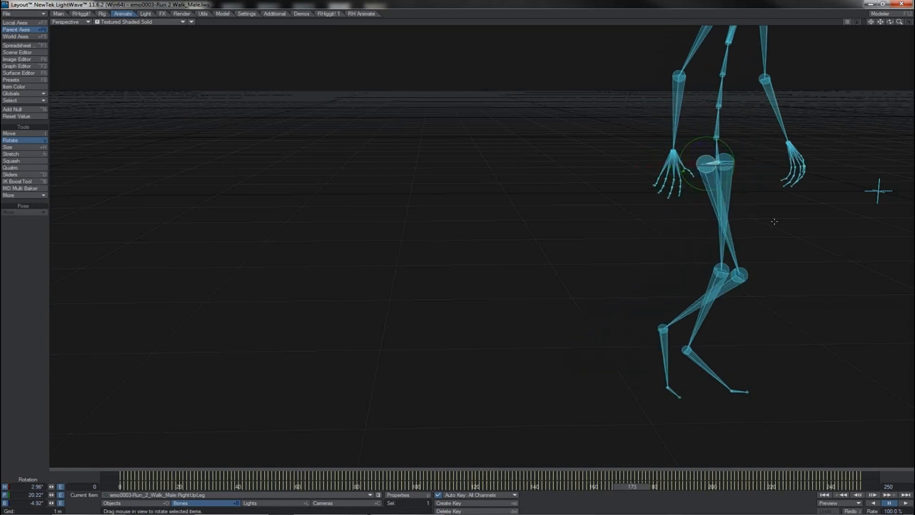
pyautogui.press('Left')
pyautogui.press('Left')
pyautogui.press('Left')
pyautogui.press('Left')
pyautogui.press('Left')
pyautogui.press('Left')
pyautogui.press('Left')
pyautogui.press('Left')
pyautogui.press('Left')
pyautogui.press('Left')
pyautogui.press('Left')
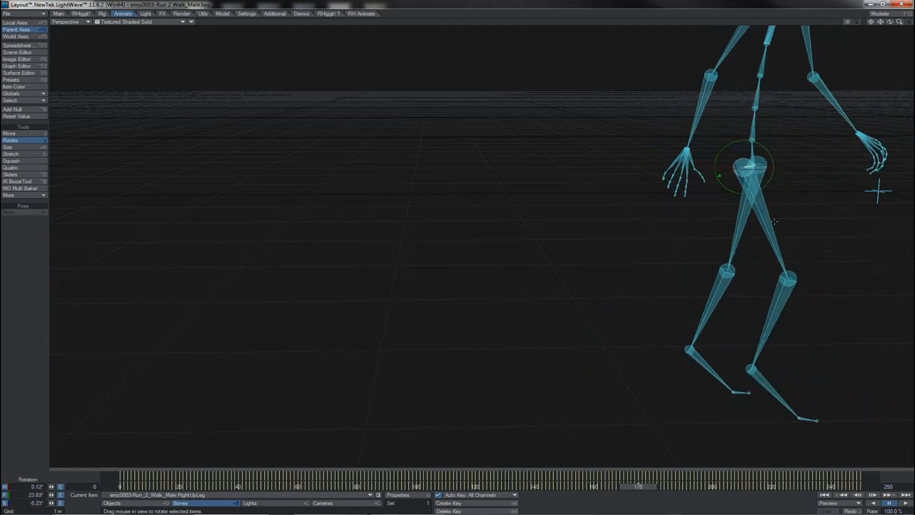
pyautogui.press('Left')
pyautogui.press('Left')
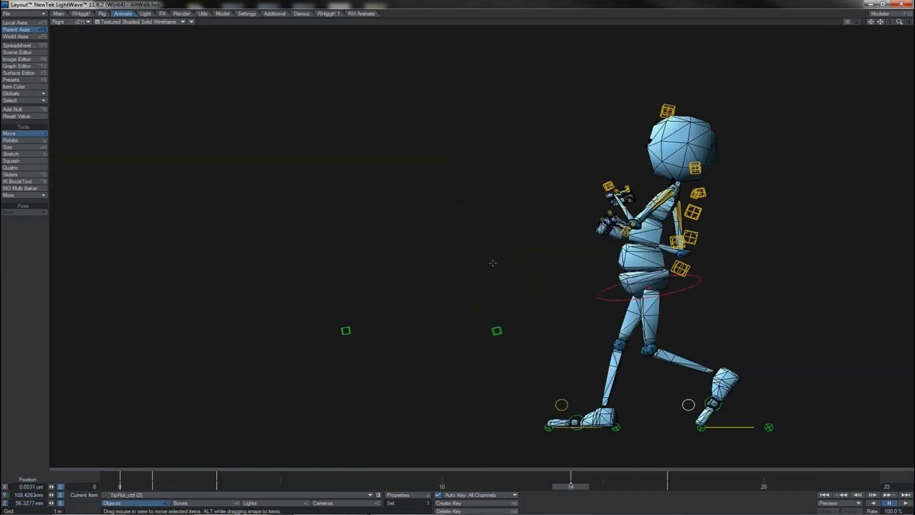
# - In the AltWalk scene, select the rear foot's floor controller and step through frames 11 to 17 to examine its keys and foot roll
pyautogui.click(726, 425)
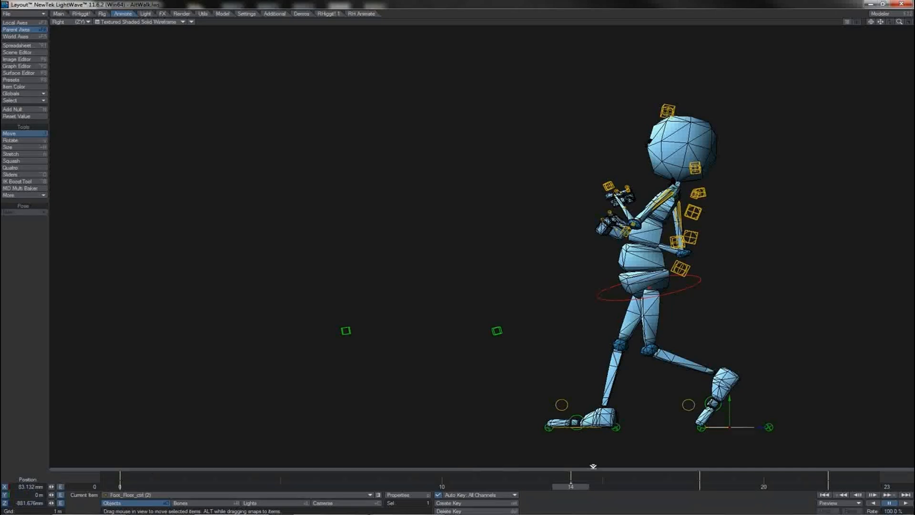
pyautogui.moveTo(574, 486); pyautogui.dragTo(473, 486)
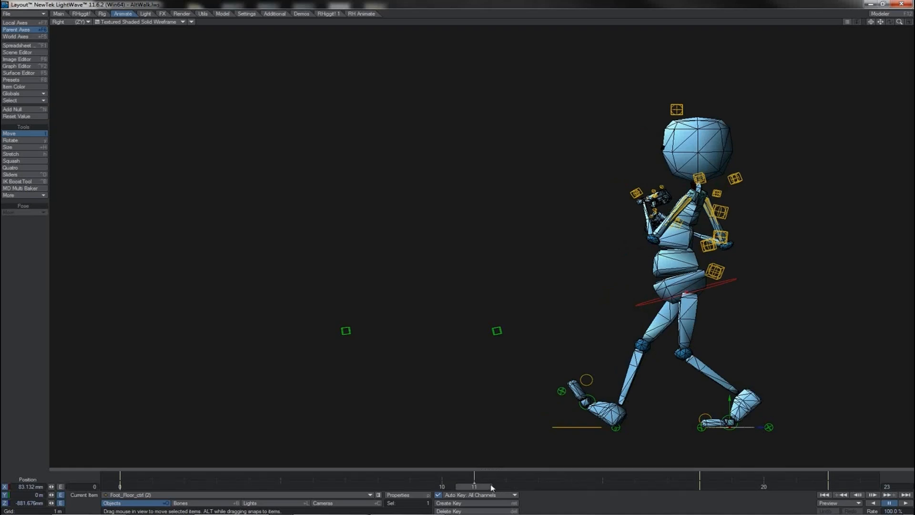
pyautogui.moveTo(479, 486)
pyautogui.mouseDown()
pyautogui.moveTo(695, 486)
pyautogui.moveTo(505, 486)
pyautogui.moveTo(474, 476)
pyautogui.moveTo(571, 476)
pyautogui.mouseUp()
pyautogui.press('Right')
pyautogui.press('Right')
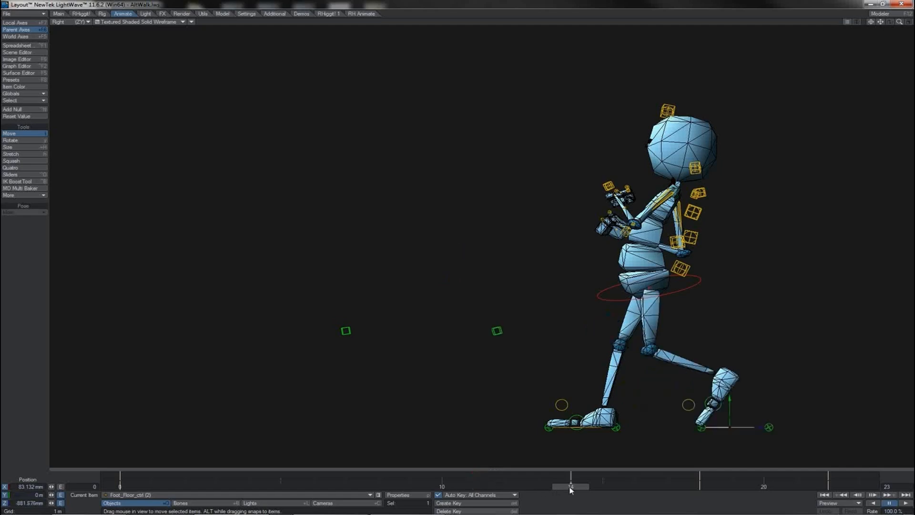
pyautogui.press('Left')
pyautogui.press('Left')
pyautogui.press('Left')
pyautogui.press('Left')
pyautogui.press('Left')
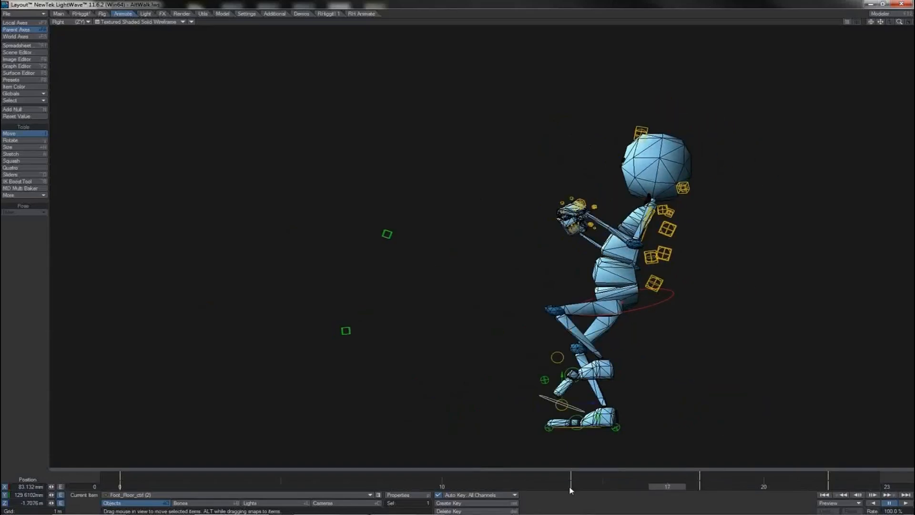
# - Set the scene's frames per second to 63.29 in the preferences and examine the walk's playback through the camera view
pyautogui.press('o')
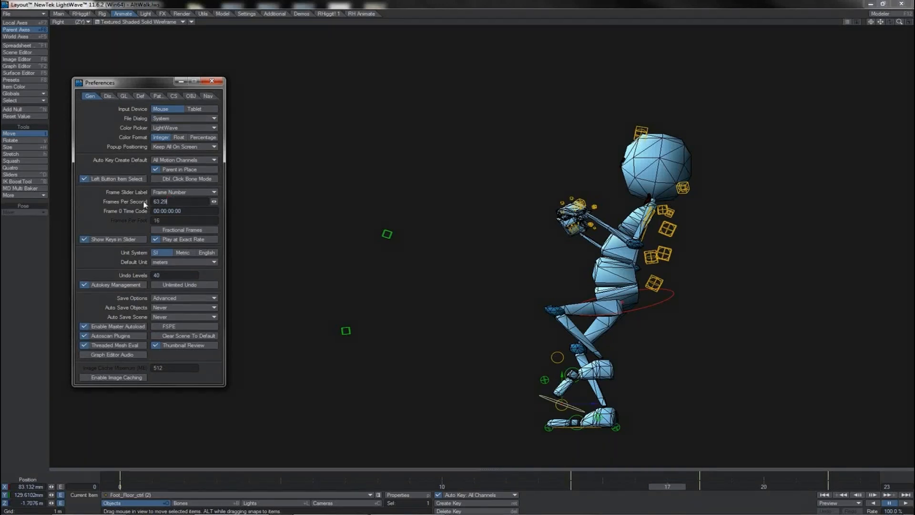
pyautogui.press('Return')
pyautogui.press('o')
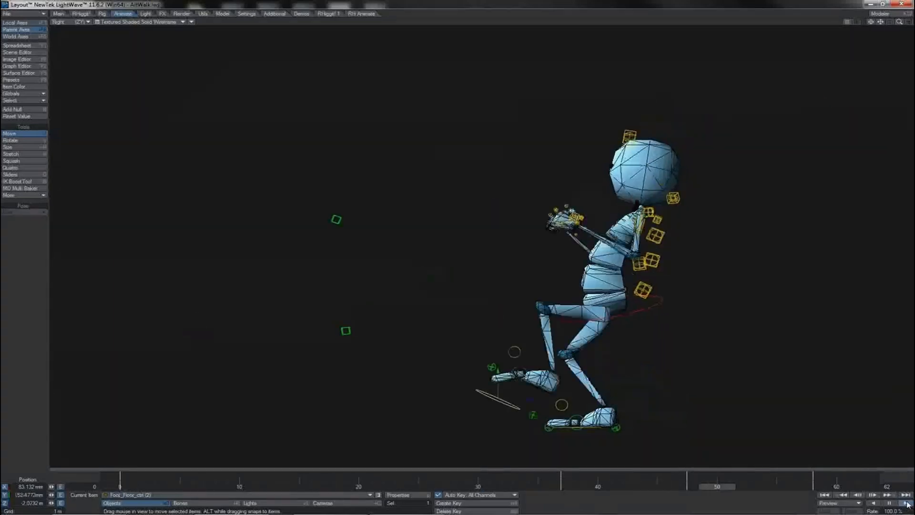
pyautogui.press('6')
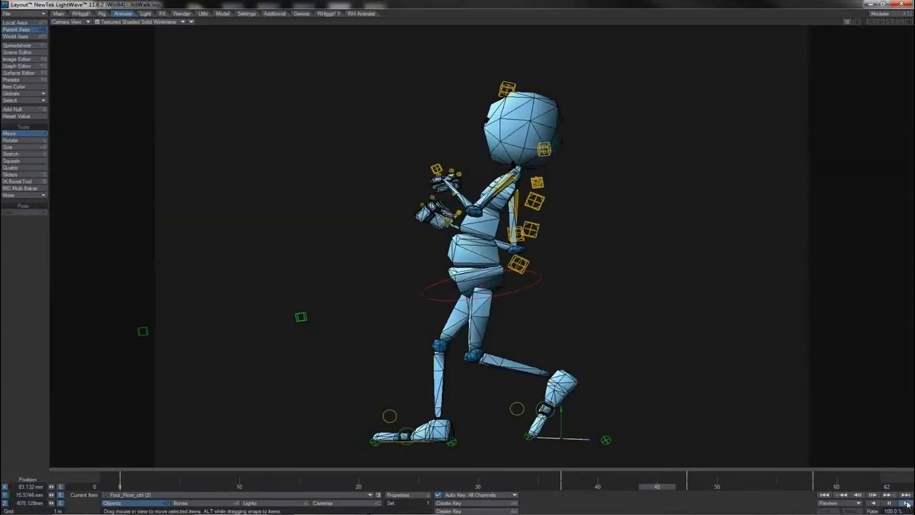
pyautogui.hotkey('shift', 'c')
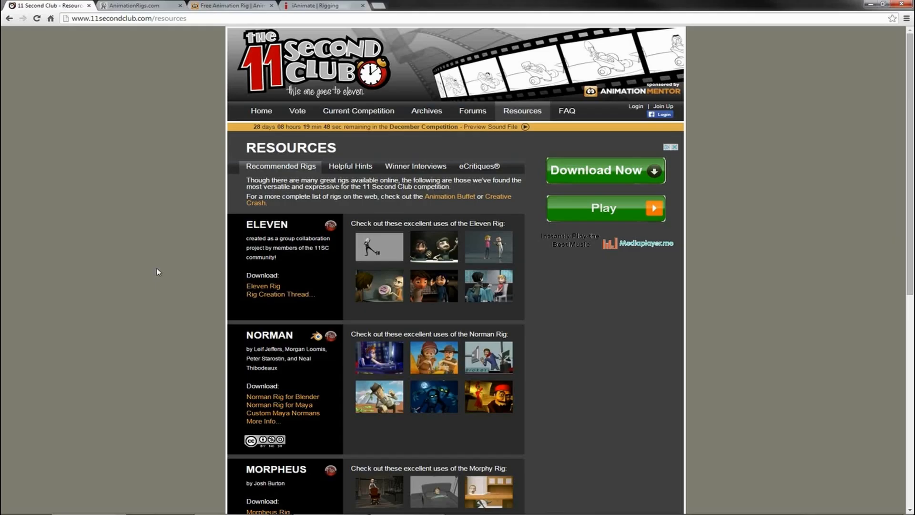
# - Switch to the browser and look through the AnimationRigs, Animation Mentor and iAnimate rig pages
pyautogui.click(134, 5)
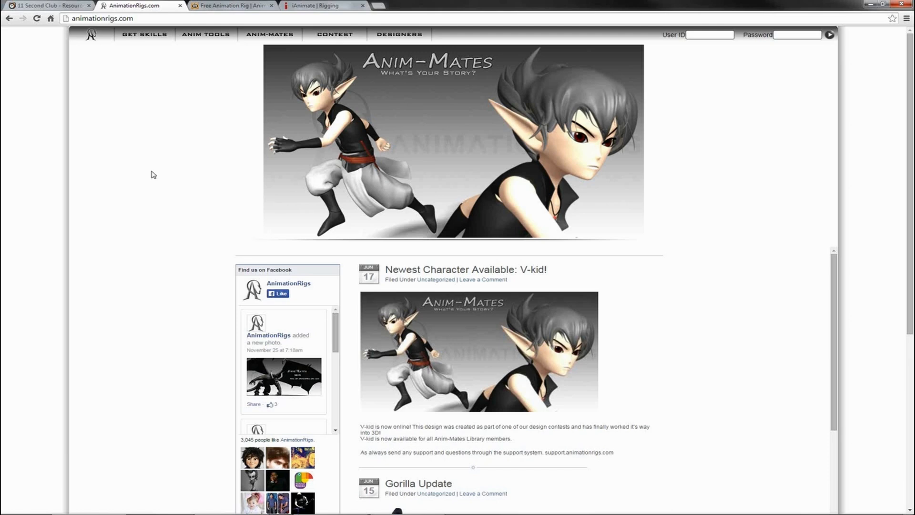
pyautogui.click(214, 5)
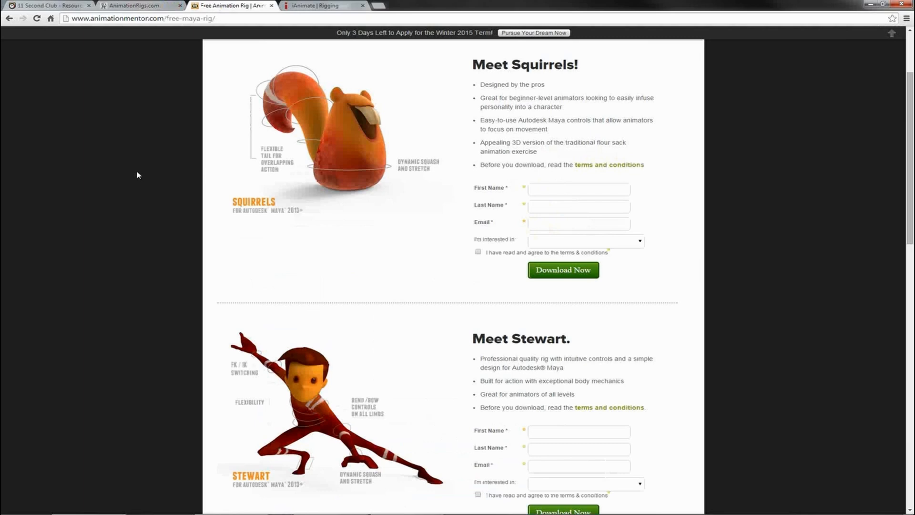
pyautogui.click(308, 5)
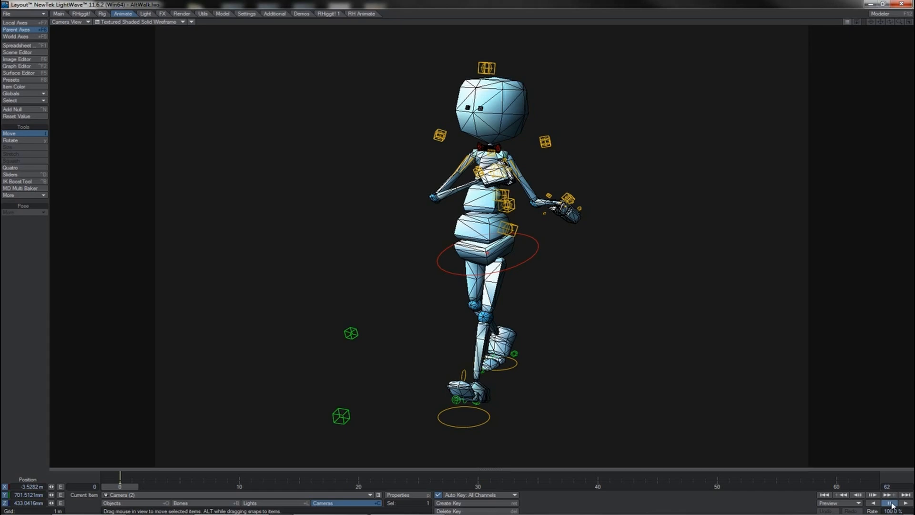
# - Play the walk and open the Position Y curve of the hip controller ctrl_hpb in the Graph Editor
pyautogui.click(905, 503)
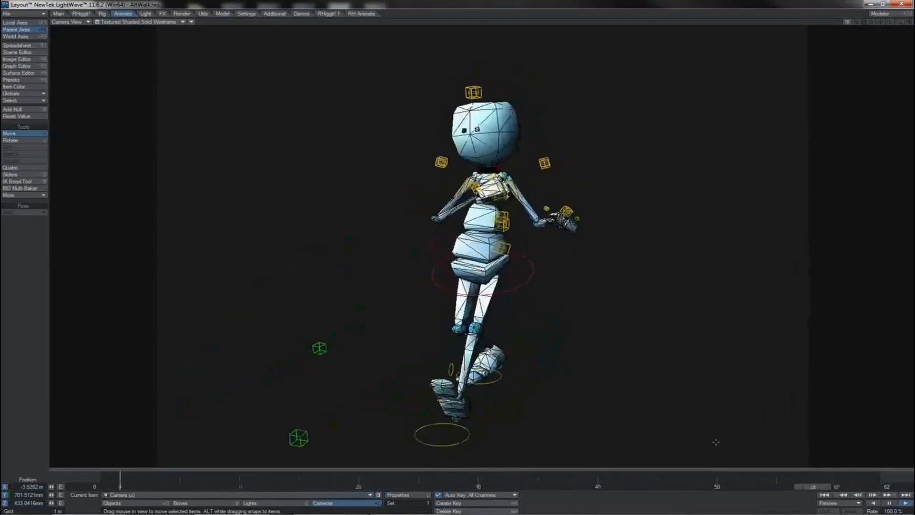
pyautogui.click(532, 274)
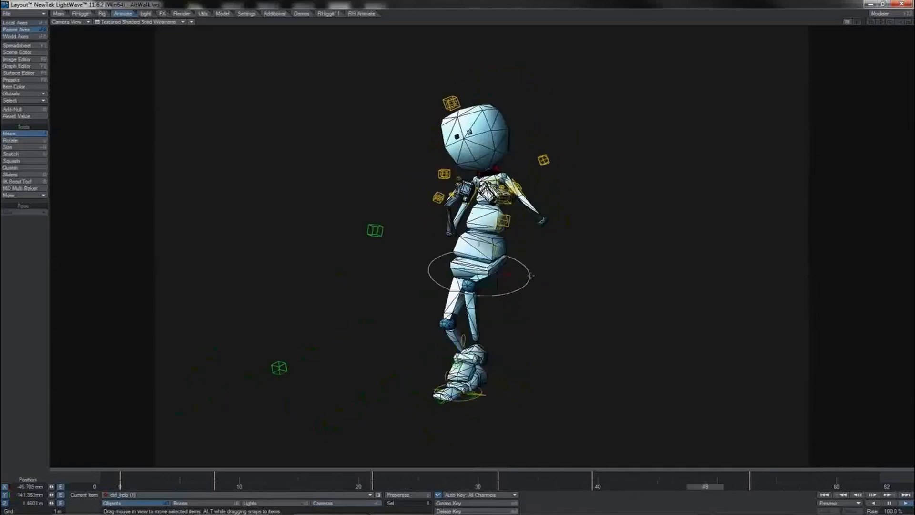
pyautogui.hotkey('ctrl', 'F2')
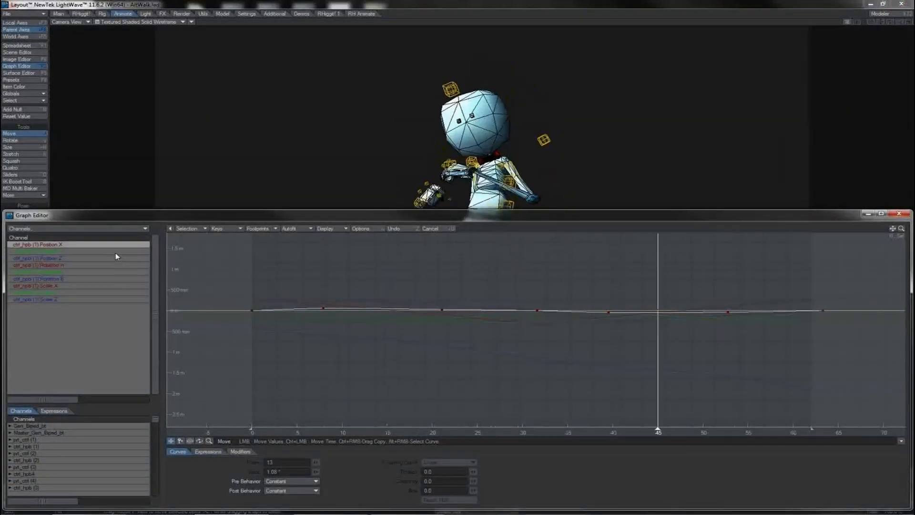
pyautogui.click(115, 251)
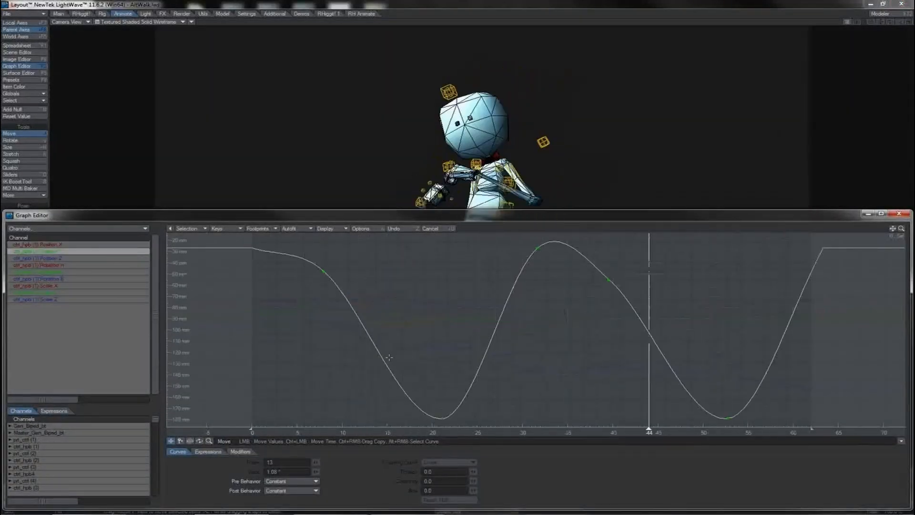
# - Lower the two lowest keys of the hip's Position Y curve, near frames 21 and 53, to about -385 mm and close the Graph Editor
pyautogui.moveTo(388, 355); pyautogui.dragTo(752, 449)
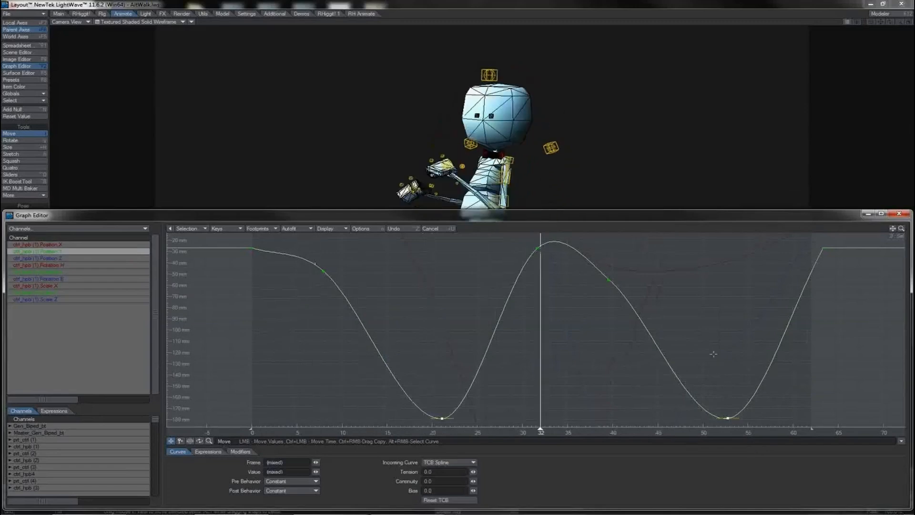
pyautogui.moveTo(714, 313); pyautogui.dragTo(722, 389)
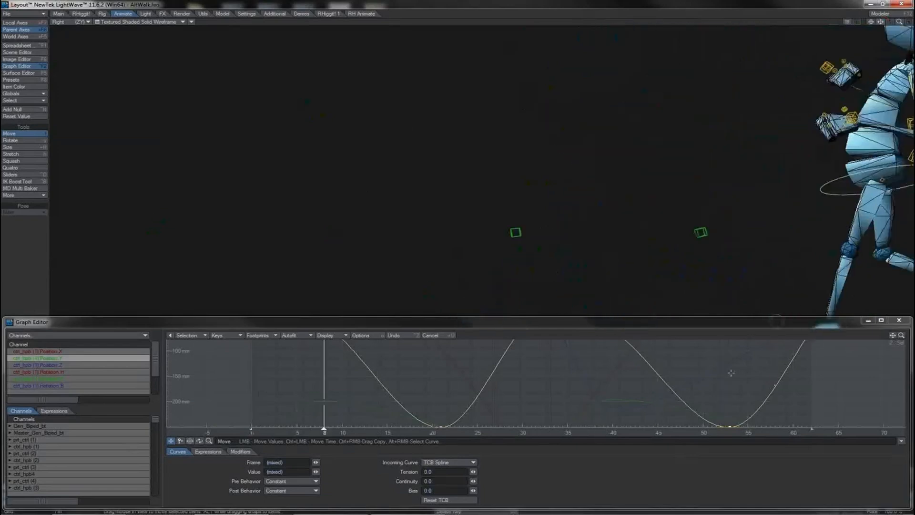
pyautogui.moveTo(716, 388); pyautogui.dragTo(722, 407)
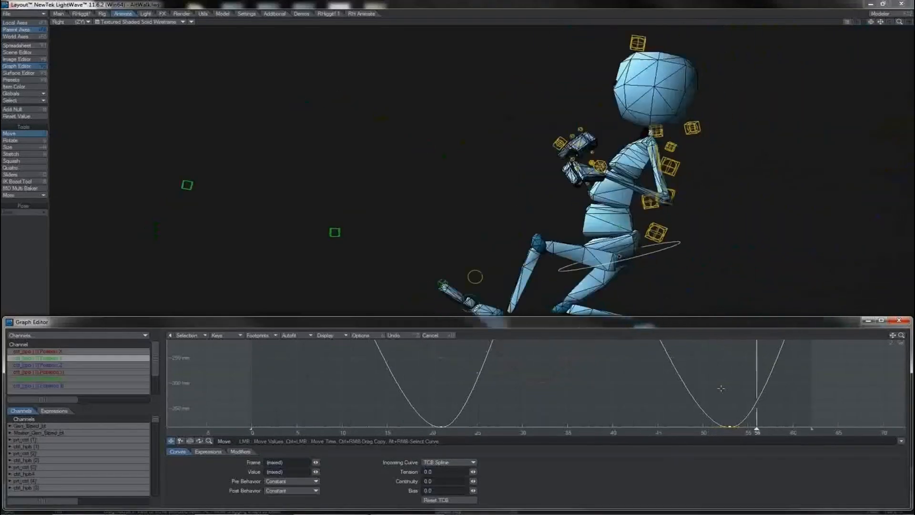
pyautogui.hotkey('ctrl', 'F2')
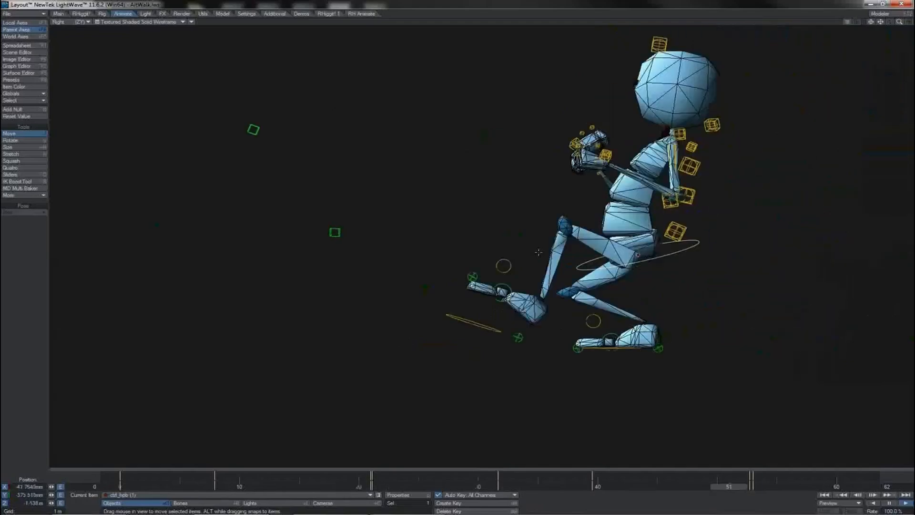
# - Examine the Play at Exact Rate option in the preferences and the Make Preview settings, cancelling without making a preview
pyautogui.press('o')
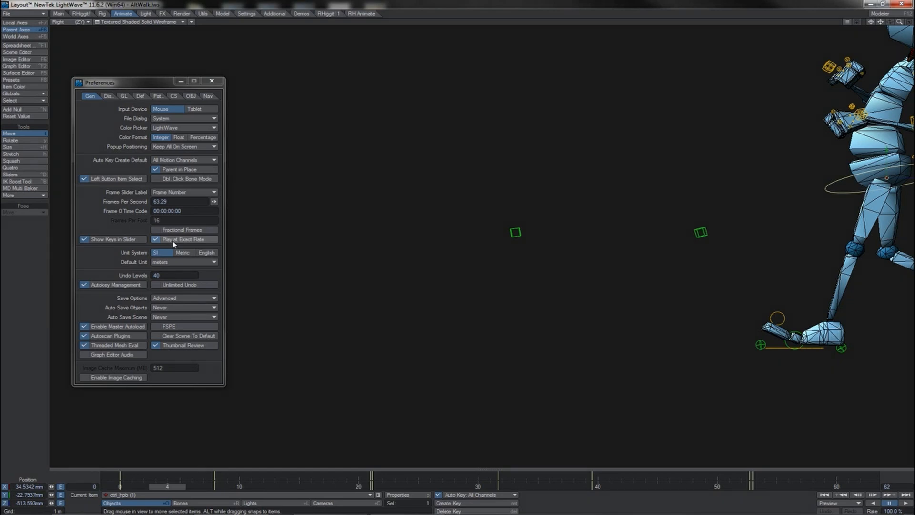
pyautogui.click(212, 82)
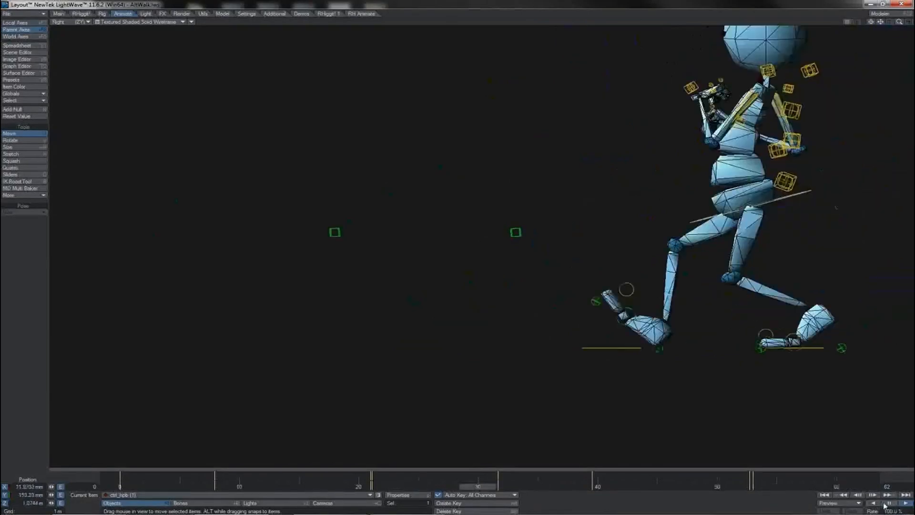
pyautogui.click(858, 504)
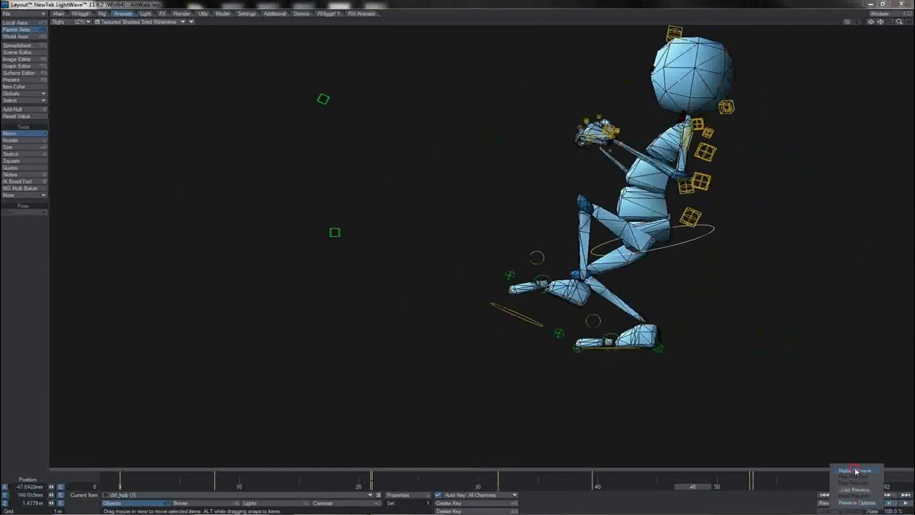
pyautogui.click(854, 470)
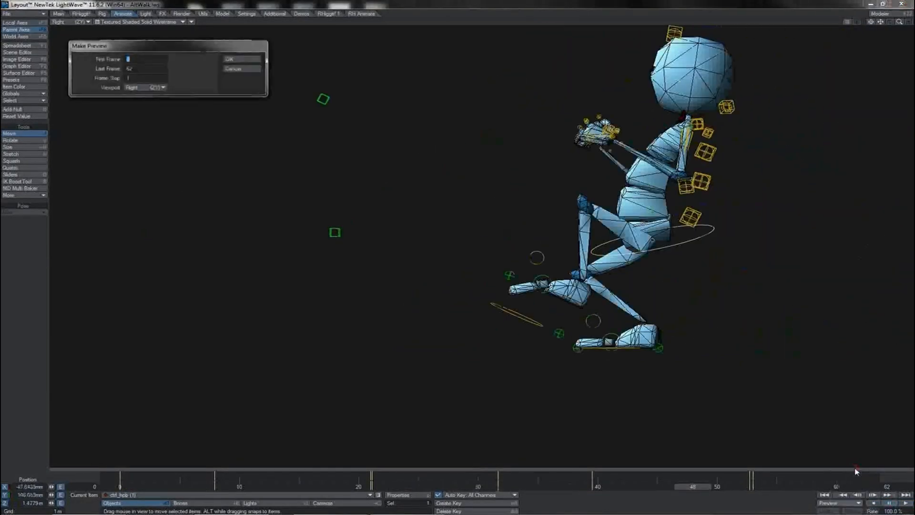
pyautogui.click(251, 71)
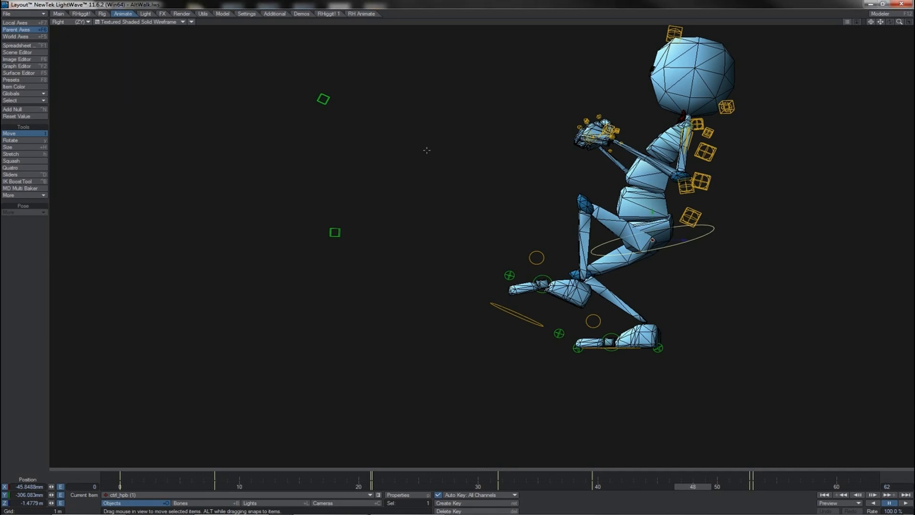
# - Select Gen_Biped_bt in the Scene Editor and set its Display SubPatch Level to 0 in the object properties
pyautogui.press('4')
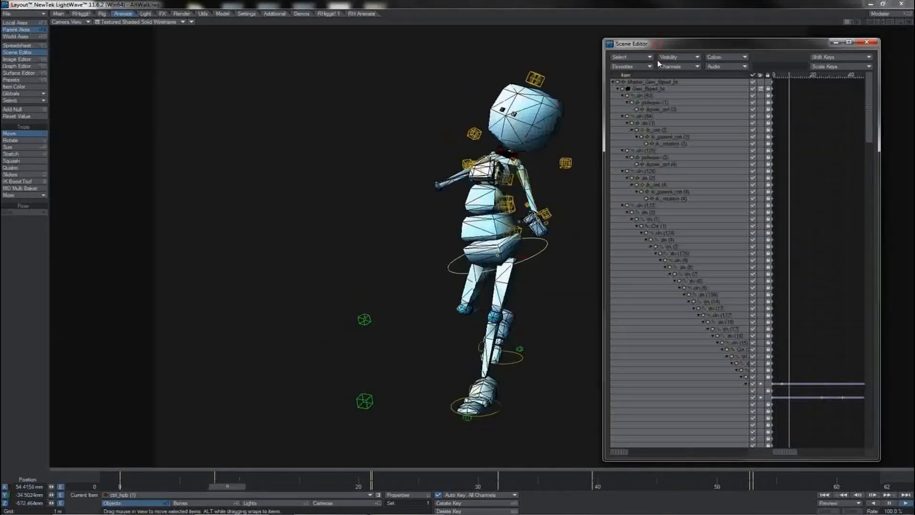
pyautogui.press('p')
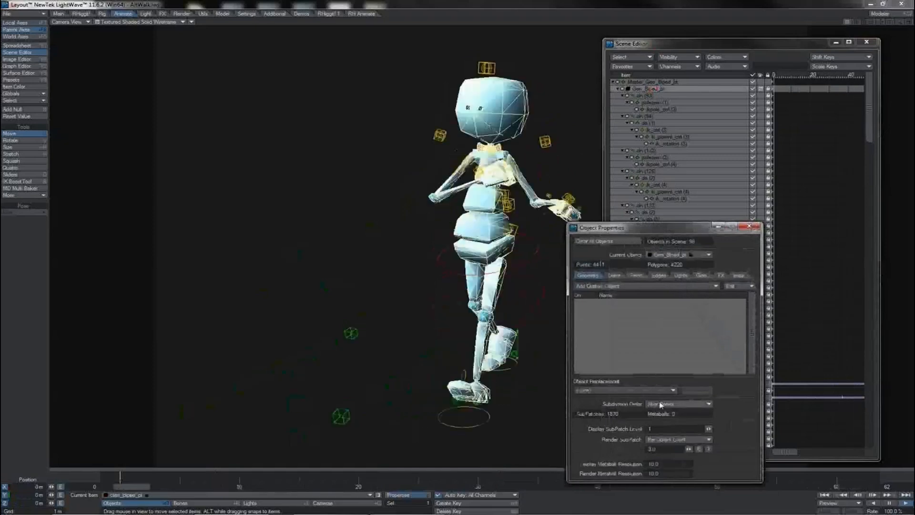
pyautogui.click(647, 429)
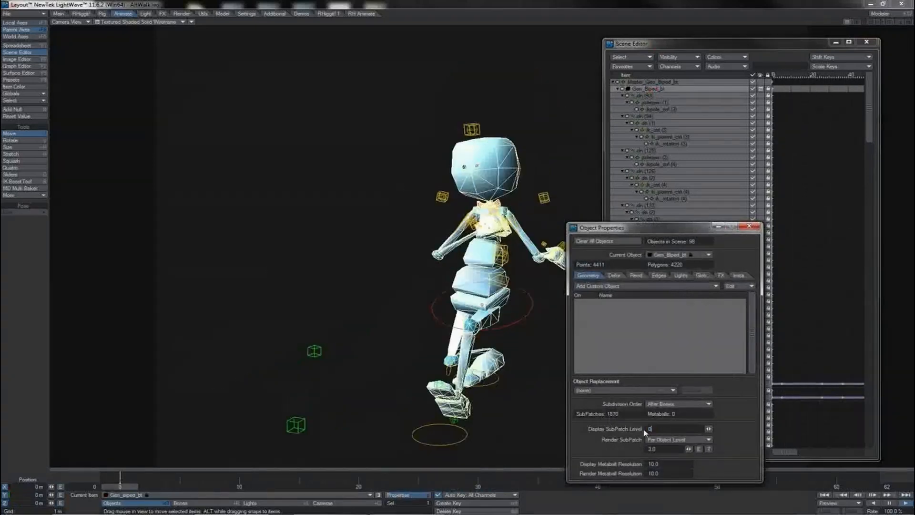
pyautogui.write('0')
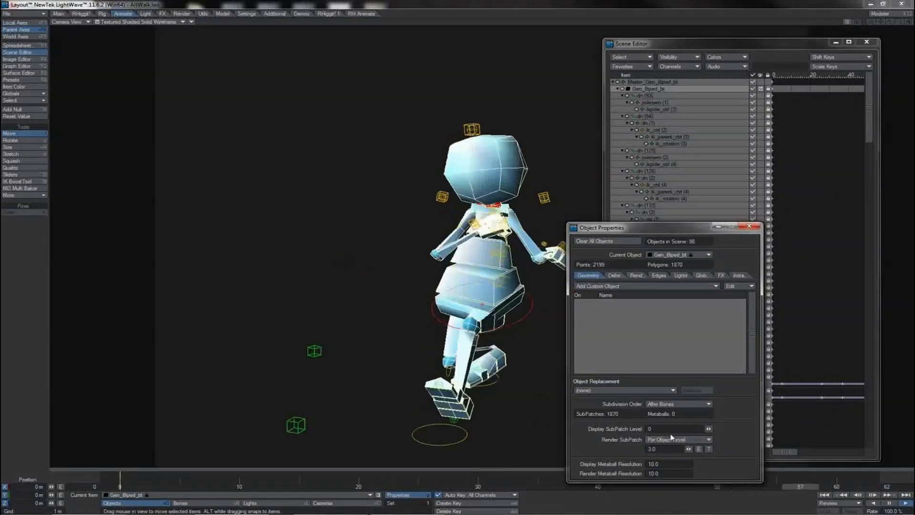
# - Raise the Display SubPatch Level of Gen_Biped_bt to 4
pyautogui.click(648, 430)
pyautogui.write('4')
pyautogui.press('Return')
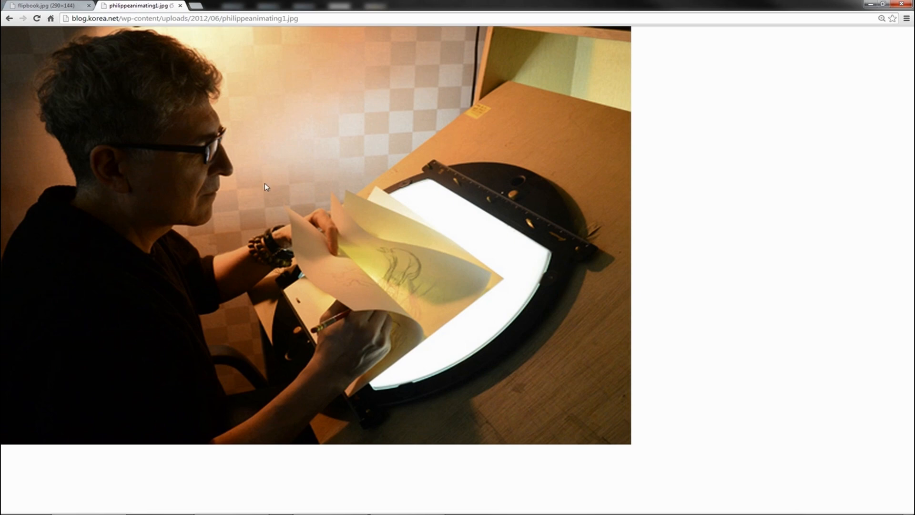
# - Switch to the browser and view the flipbook drawing
pyautogui.click(46, 5)
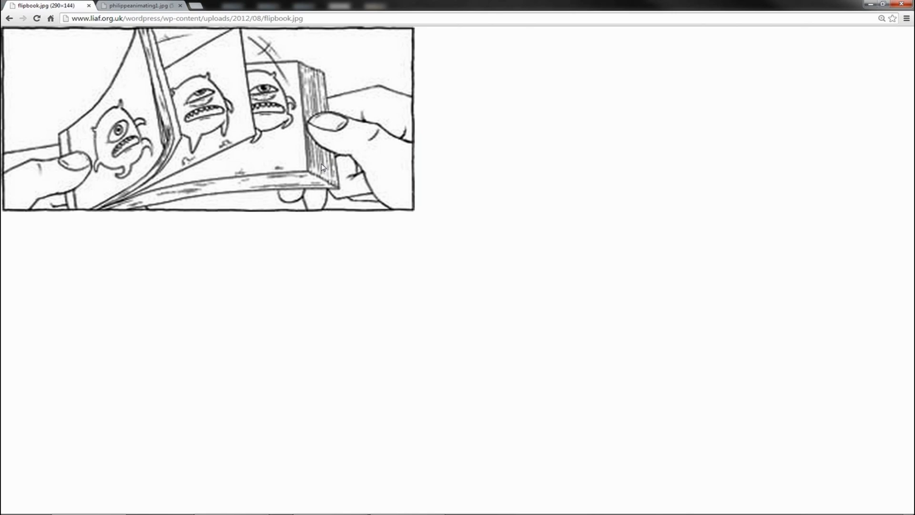